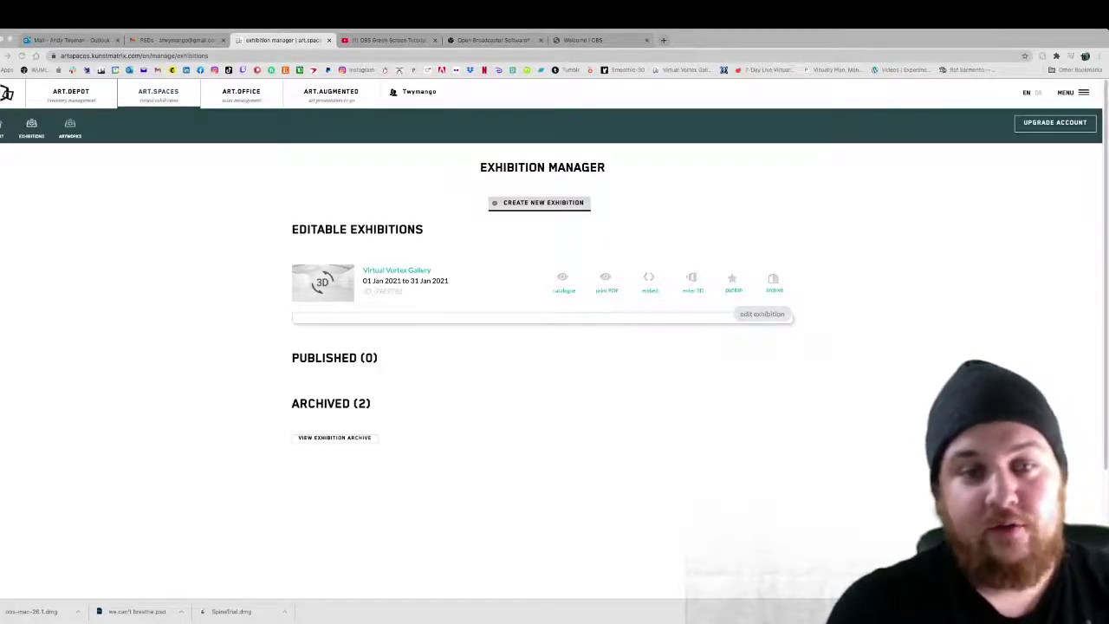
Step: Enter the Virtual Vortex Gallery exhibition in 3D and look around the room from the starting area
left_click(692, 299)
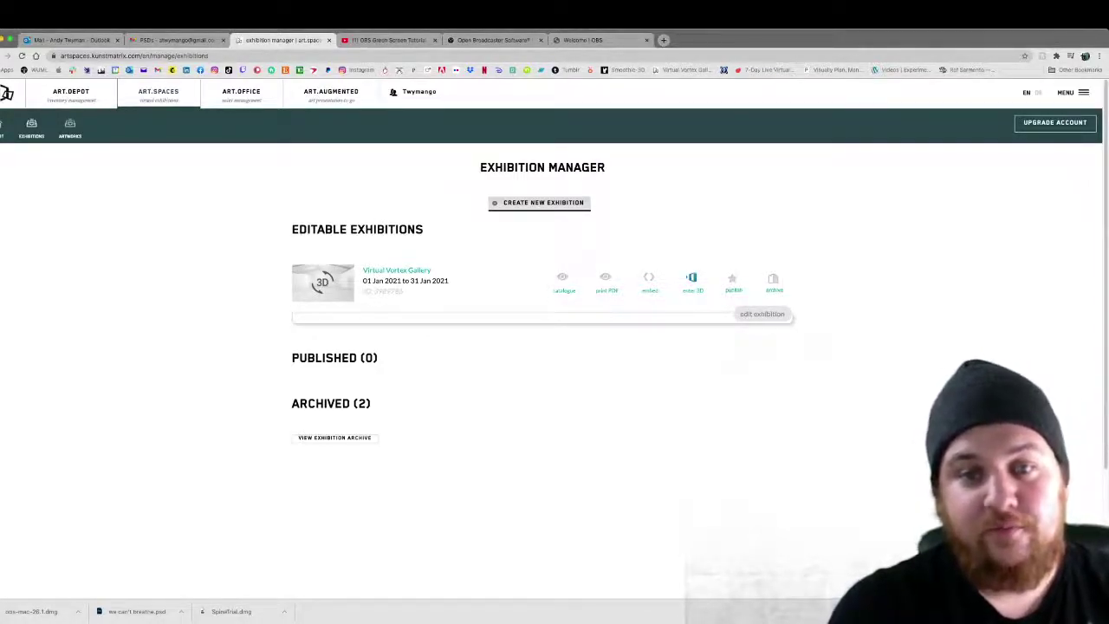
left_click(690, 277)
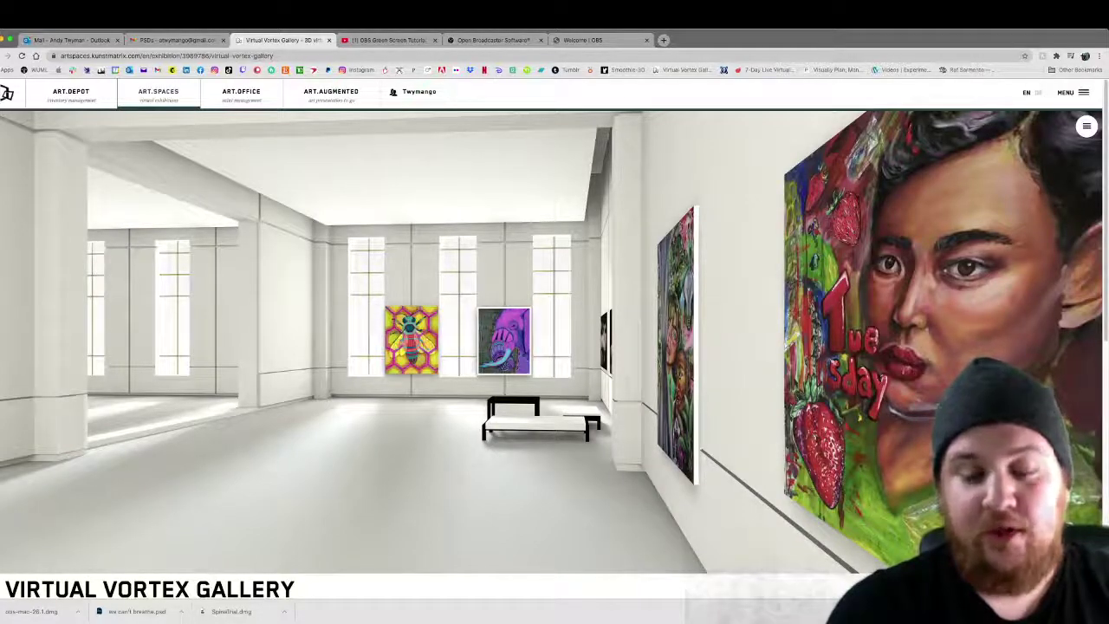
key("Left")
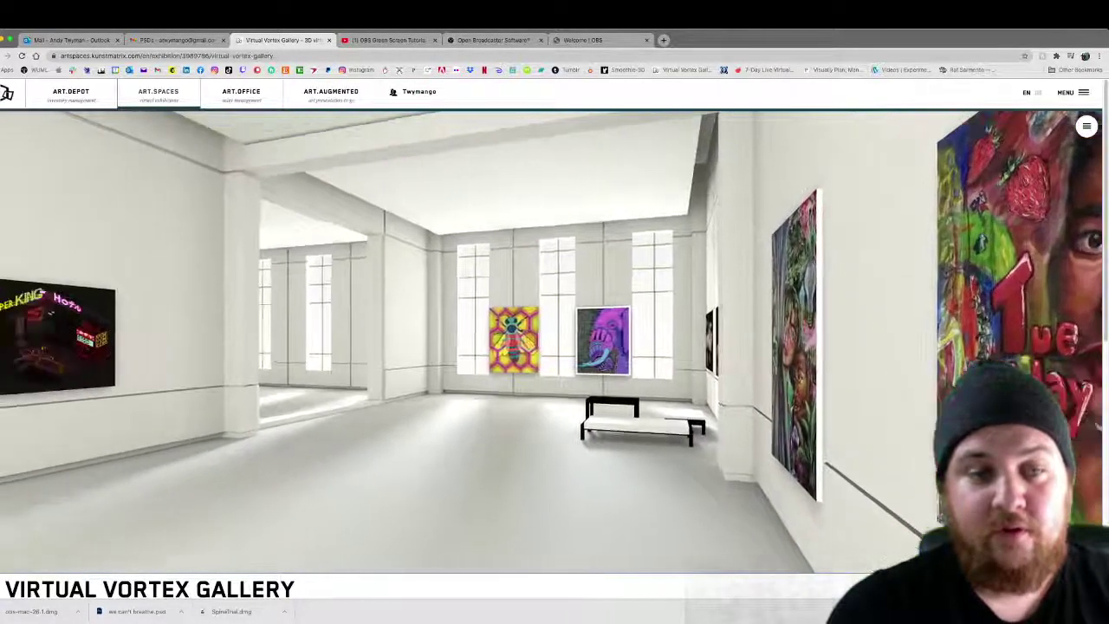
key("Left")
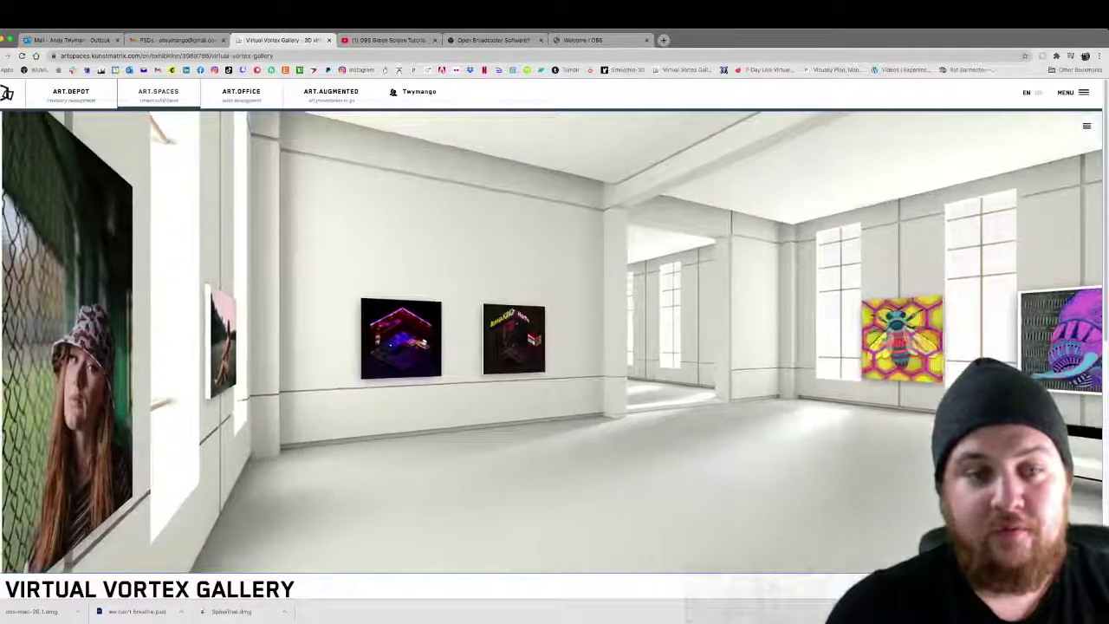
key("Right")
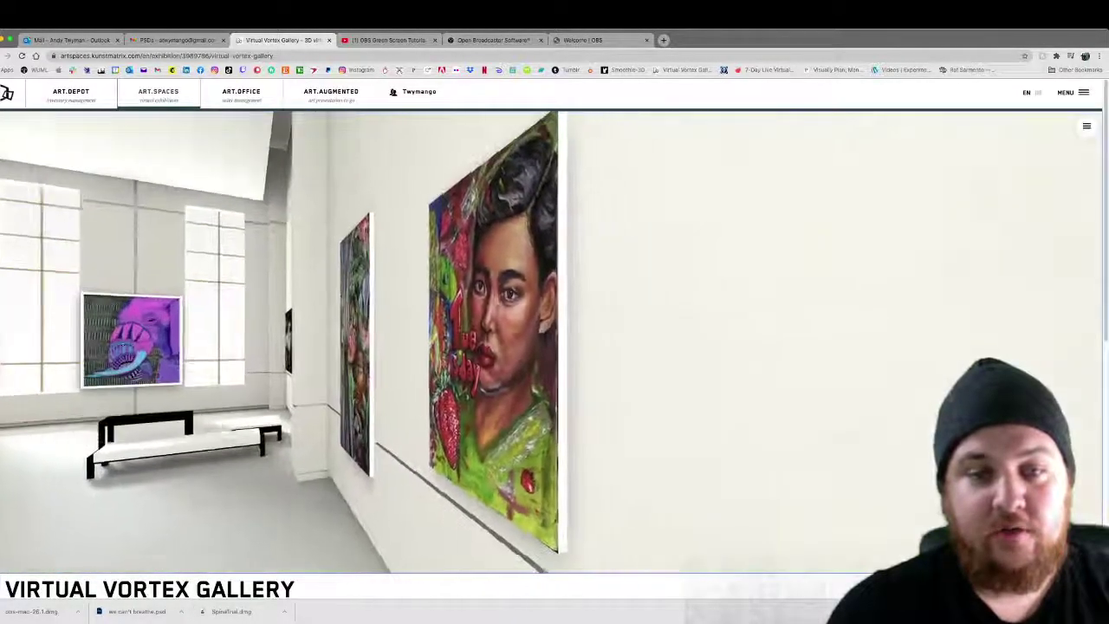
key("Left")
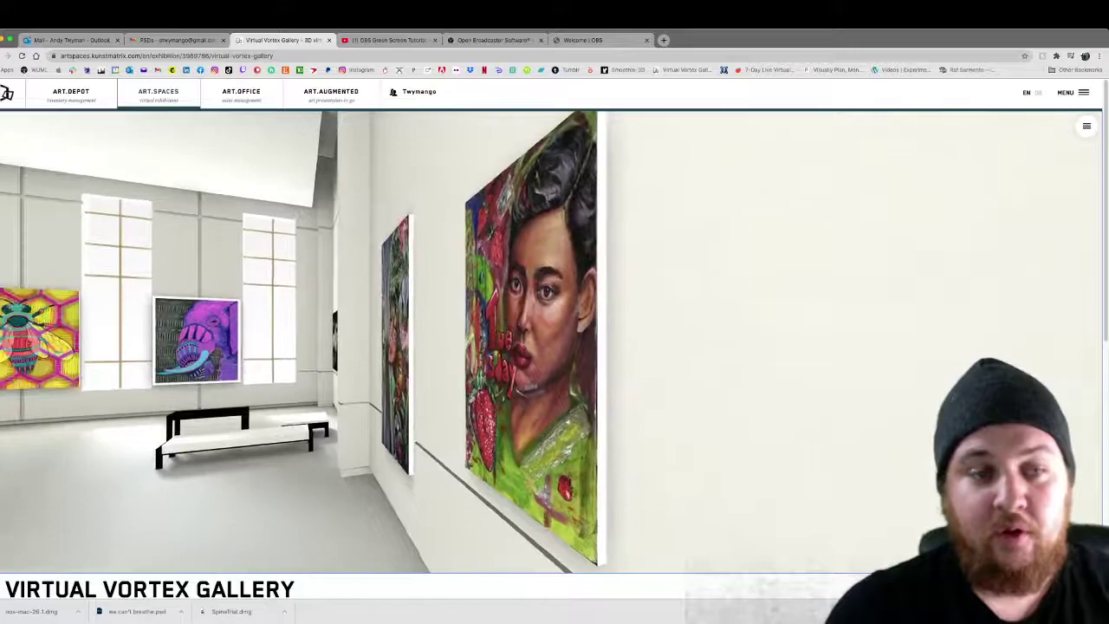
key("Left")
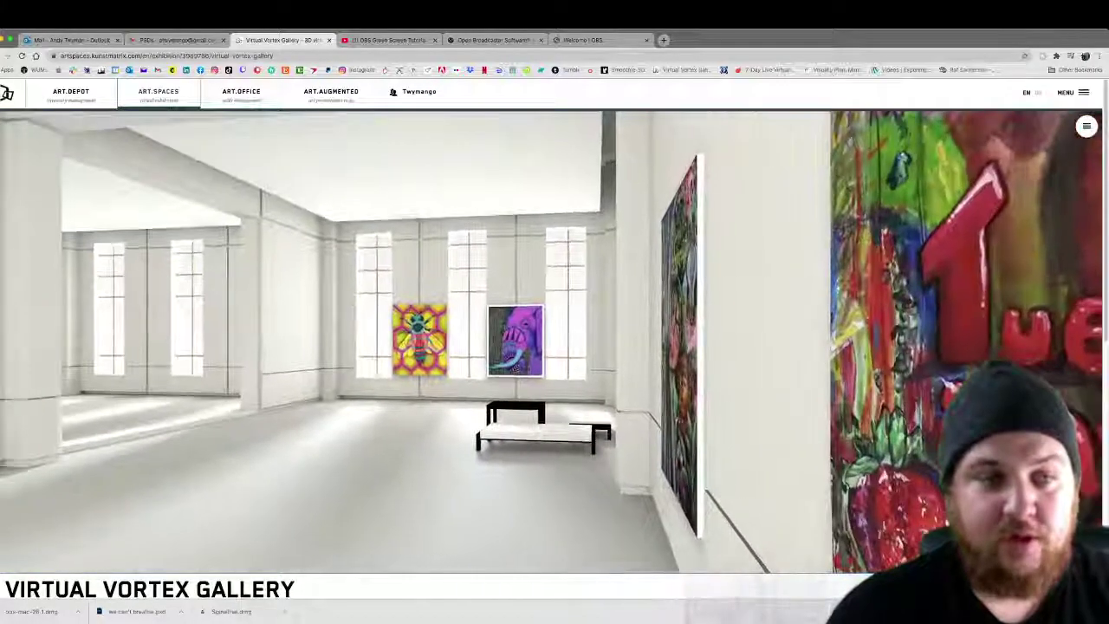
key("Right")
key("Left")
key("Up")
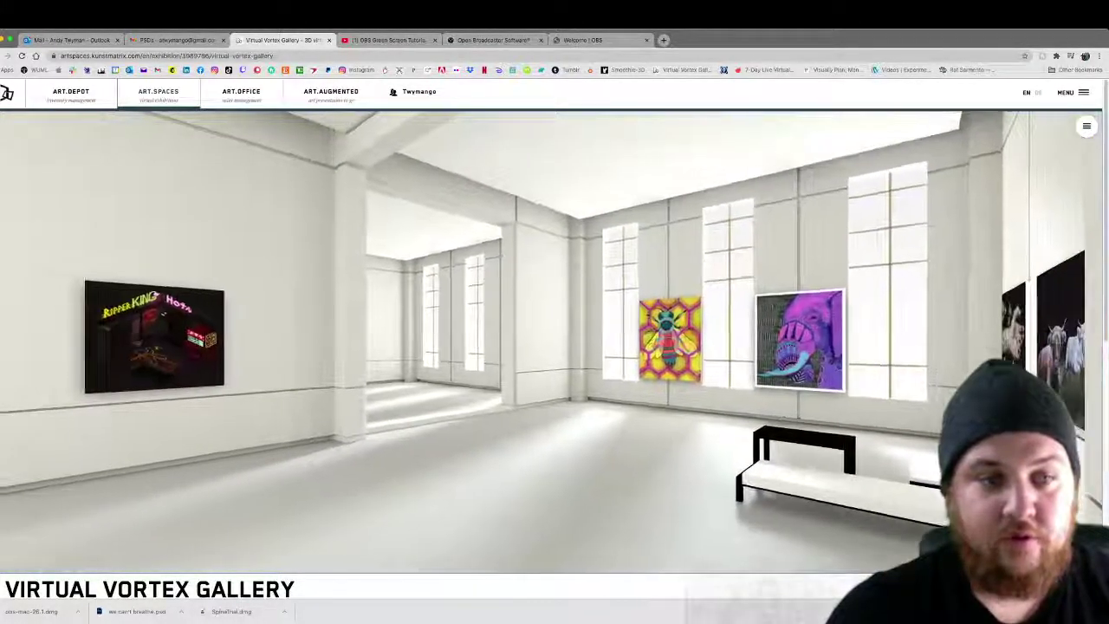
key("Up")
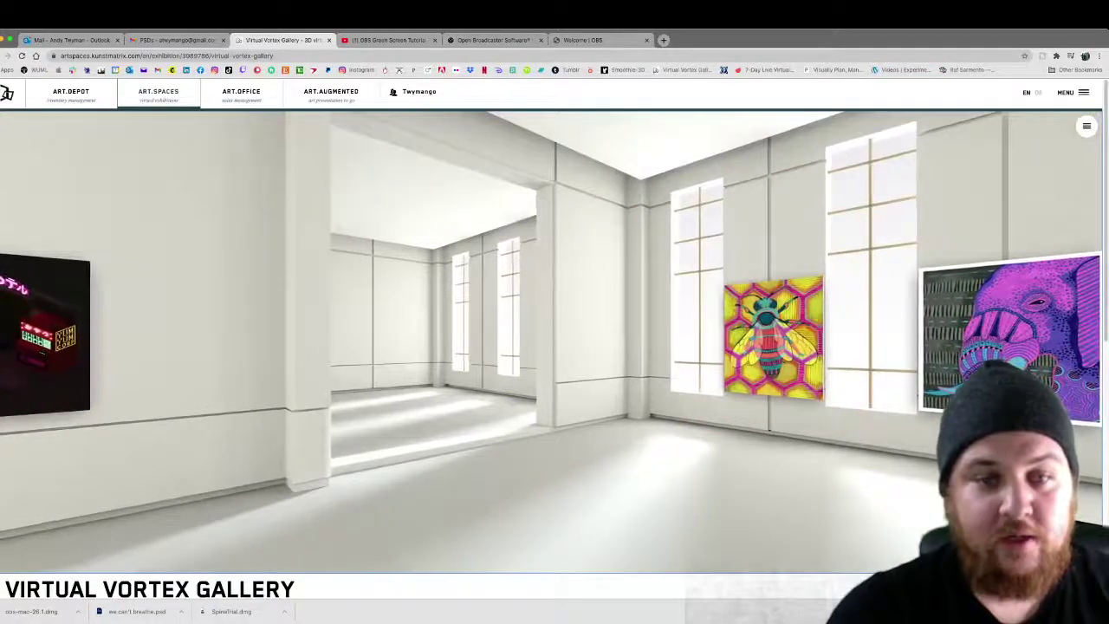
key("Down")
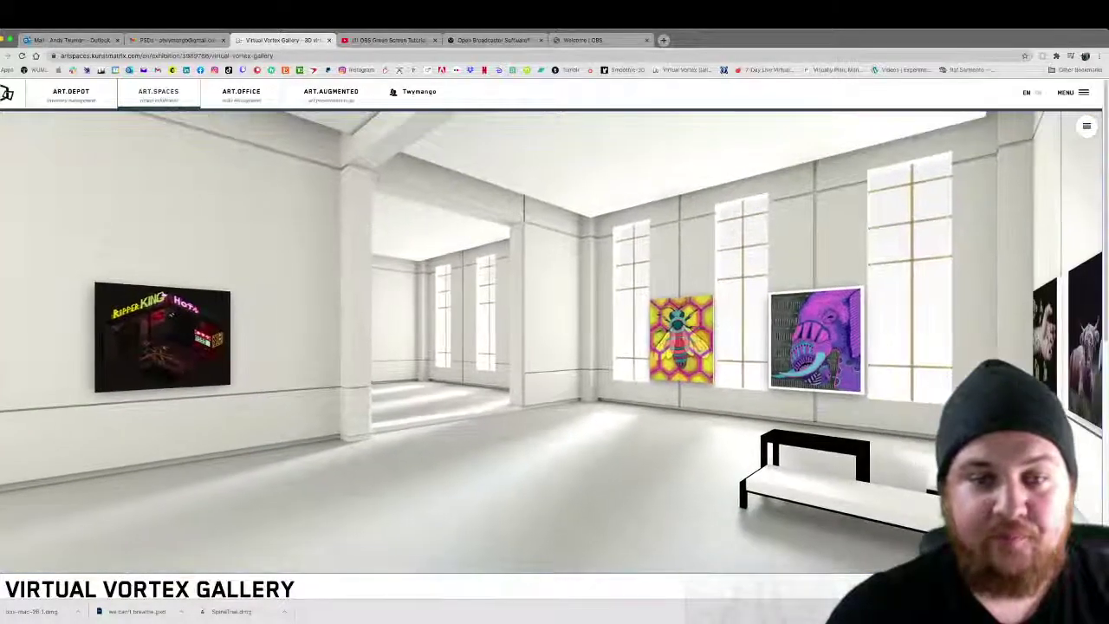
Step: Walk through the 3D gallery past the neon-lit pictures and window-wall photographs towards the bee and elephant paintings
key("Right")
key("Left")
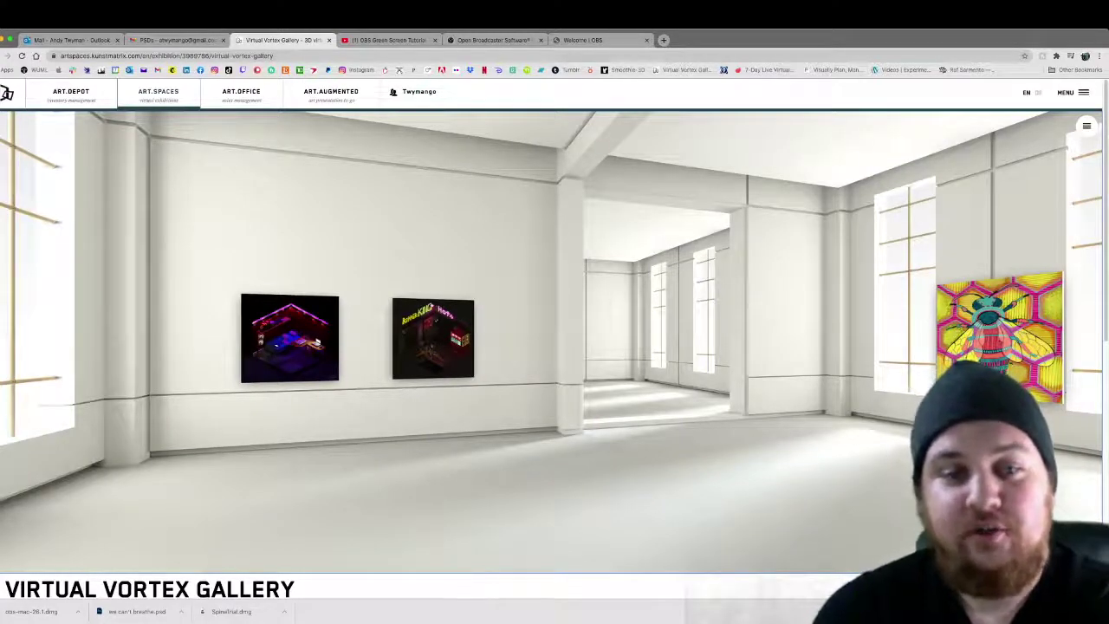
key("Up")
key("Left")
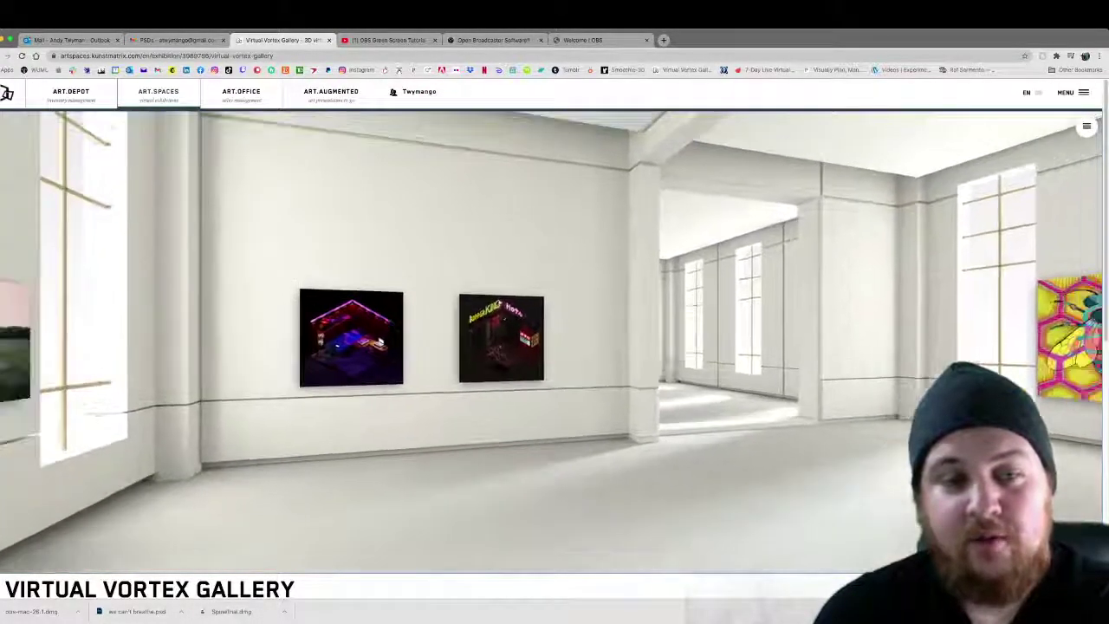
key("Left")
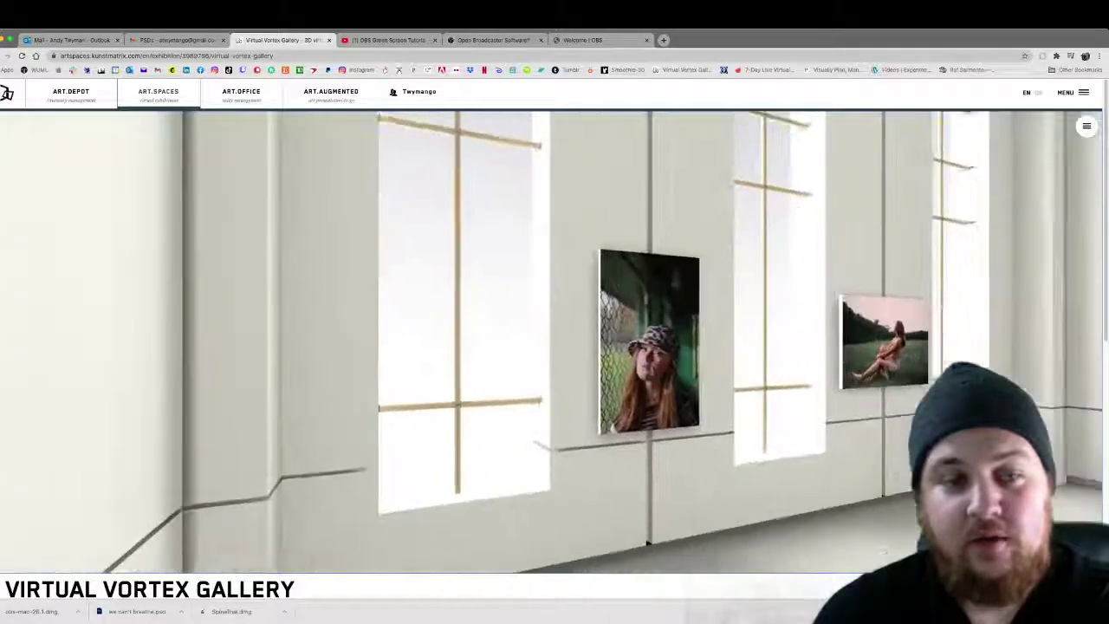
key("Right")
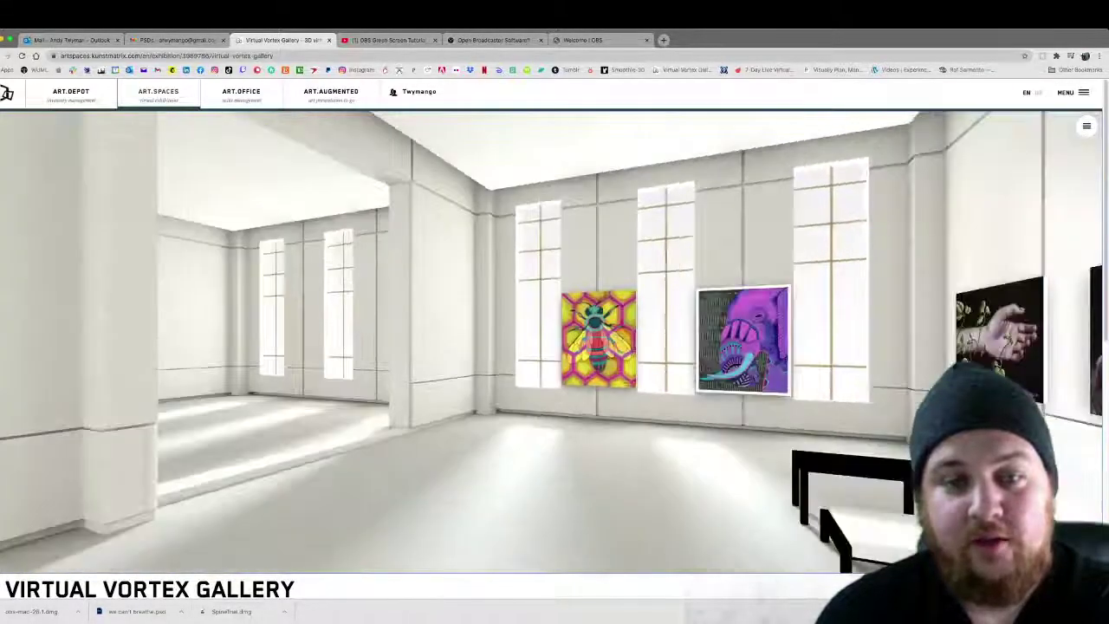
key("Left")
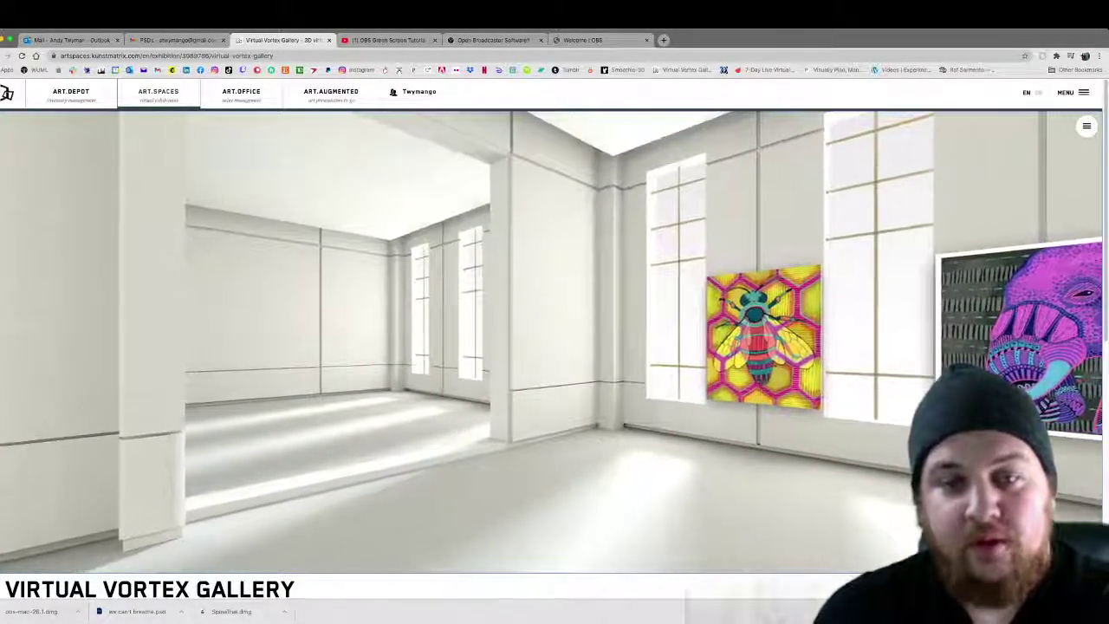
key("Right")
key("Left")
key("Up")
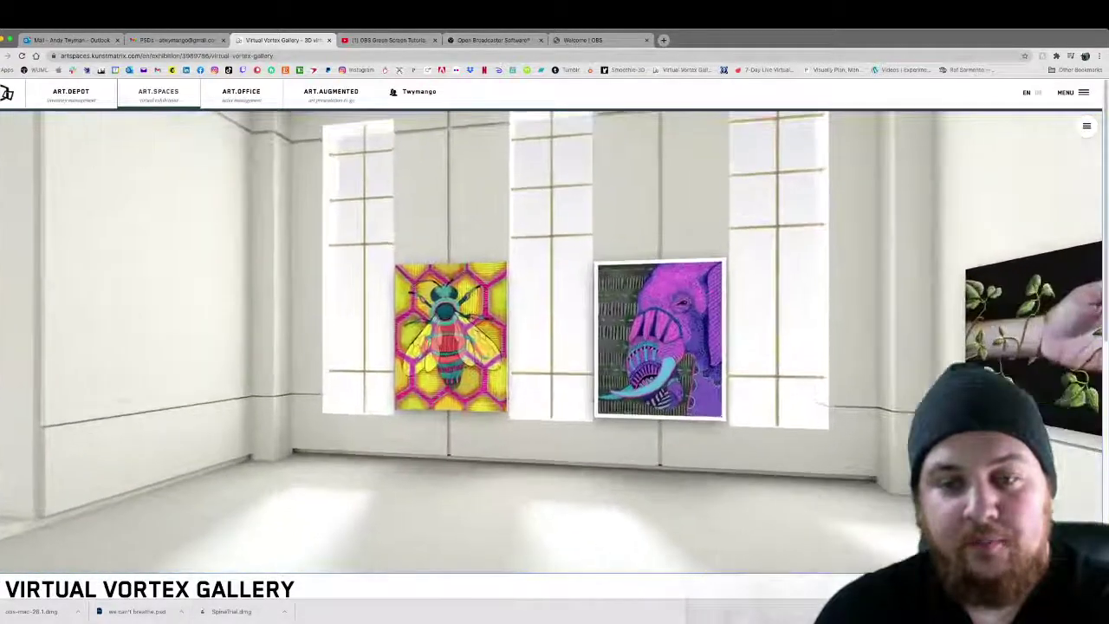
Step: View the hand-and-vines painting "Let Me Be" up close, read its artwork information and exit the detail view
key("Right")
left_click(975, 325)
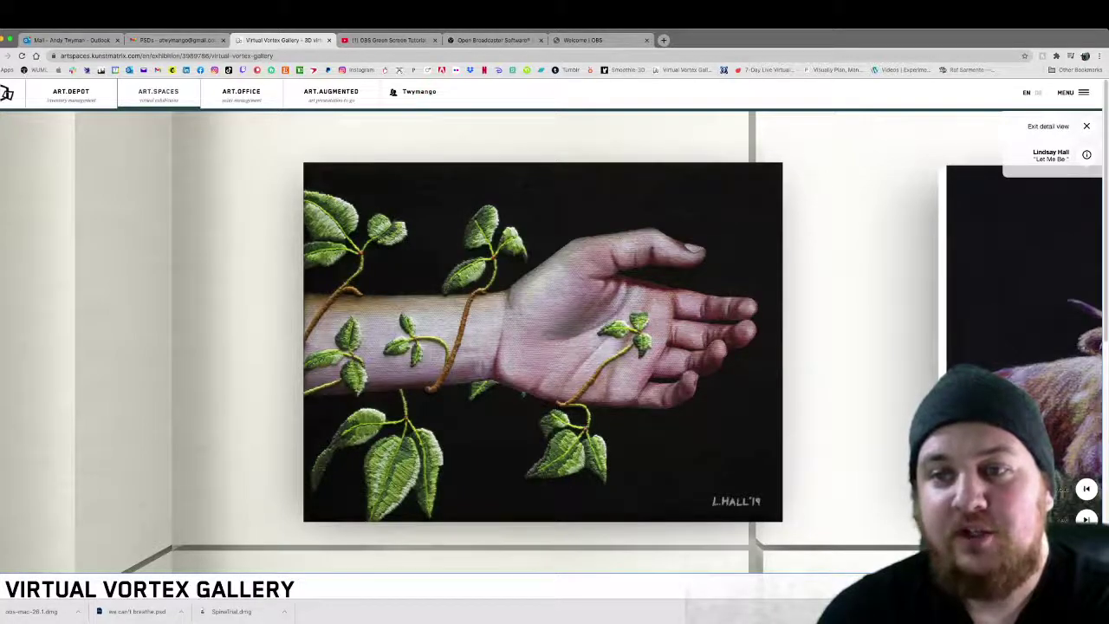
left_click(1087, 155)
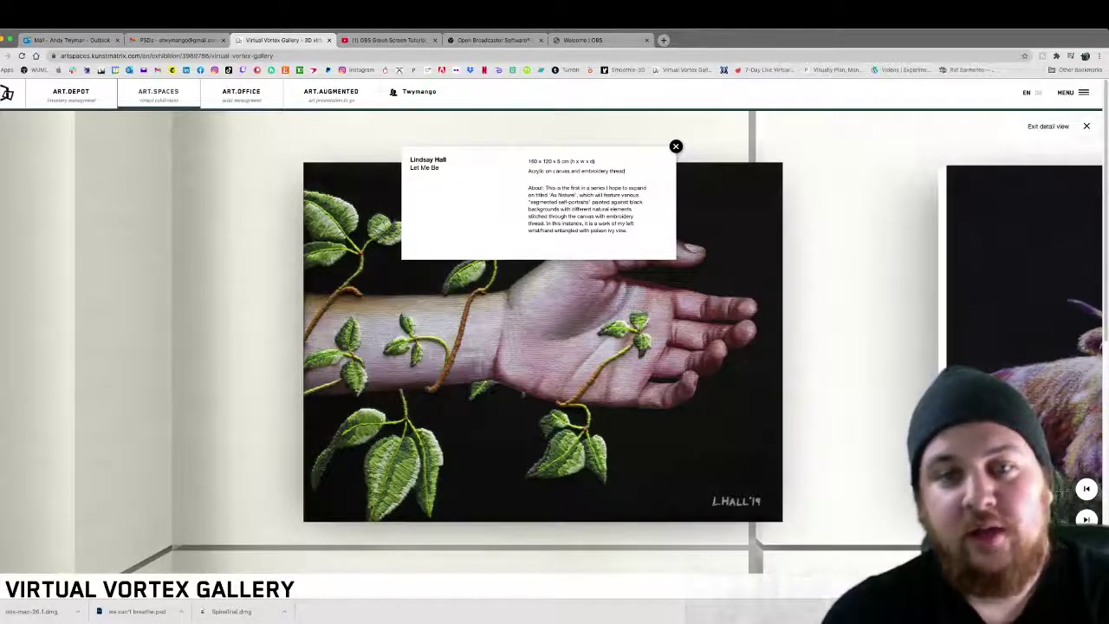
left_click(1086, 125)
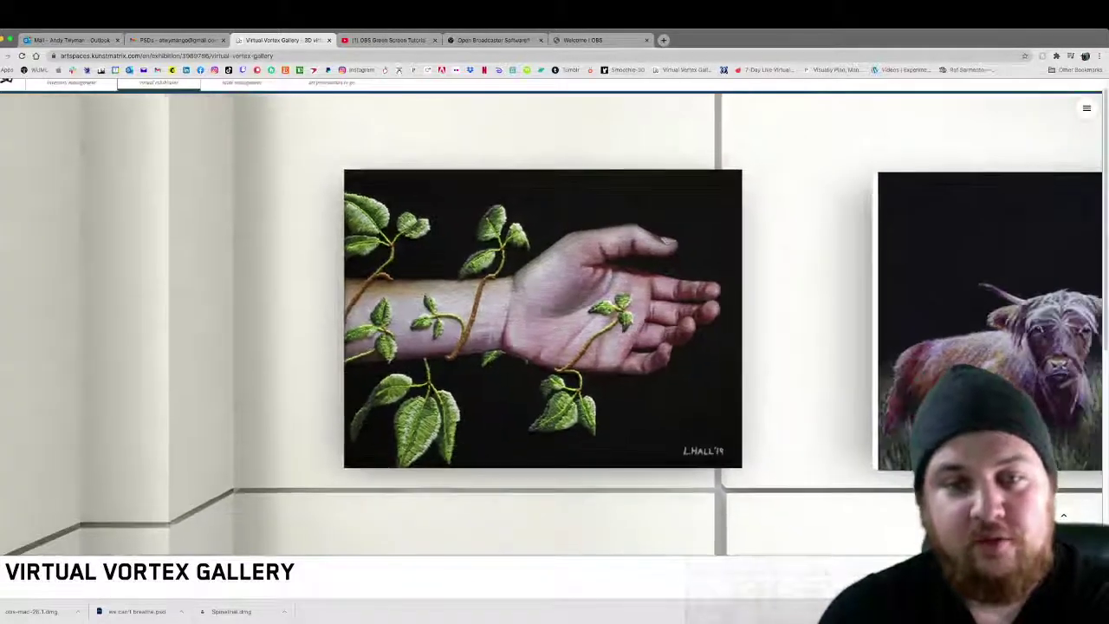
Step: Walk past the highland cattle painting and examine the portrait paintings and photographs in the rest of the room
key("Up")
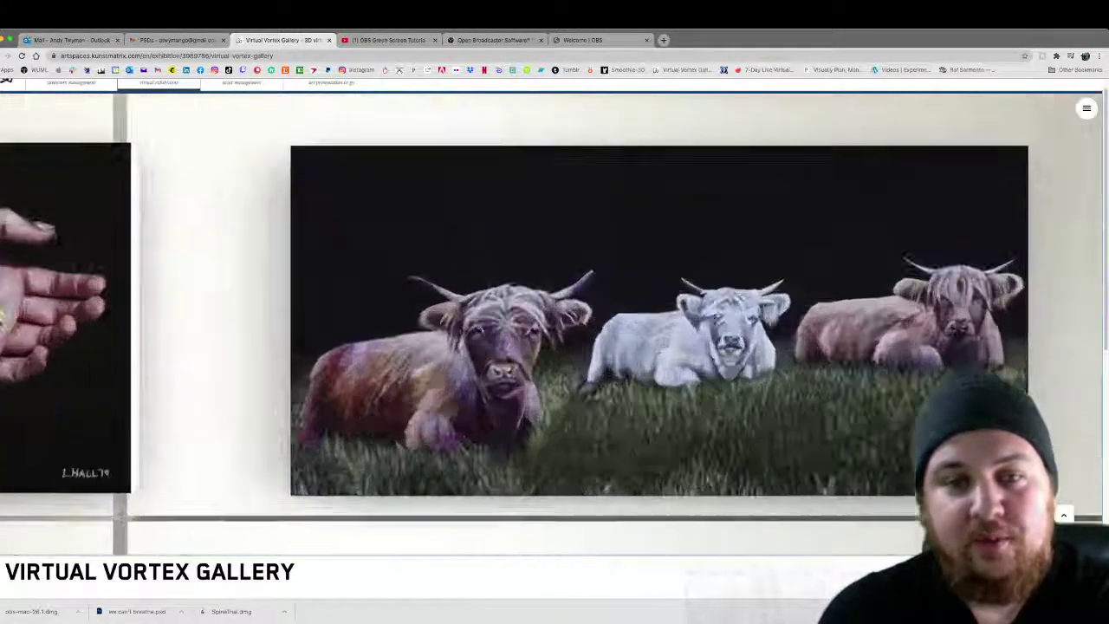
key("Right")
key("Down")
key("Right")
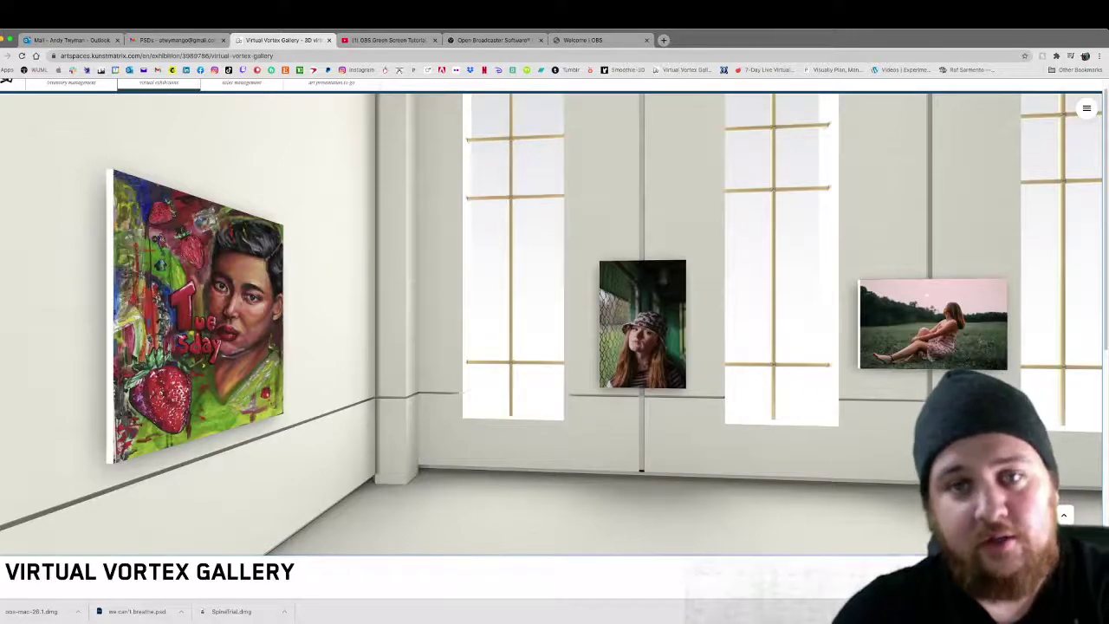
key("Left")
key("Right")
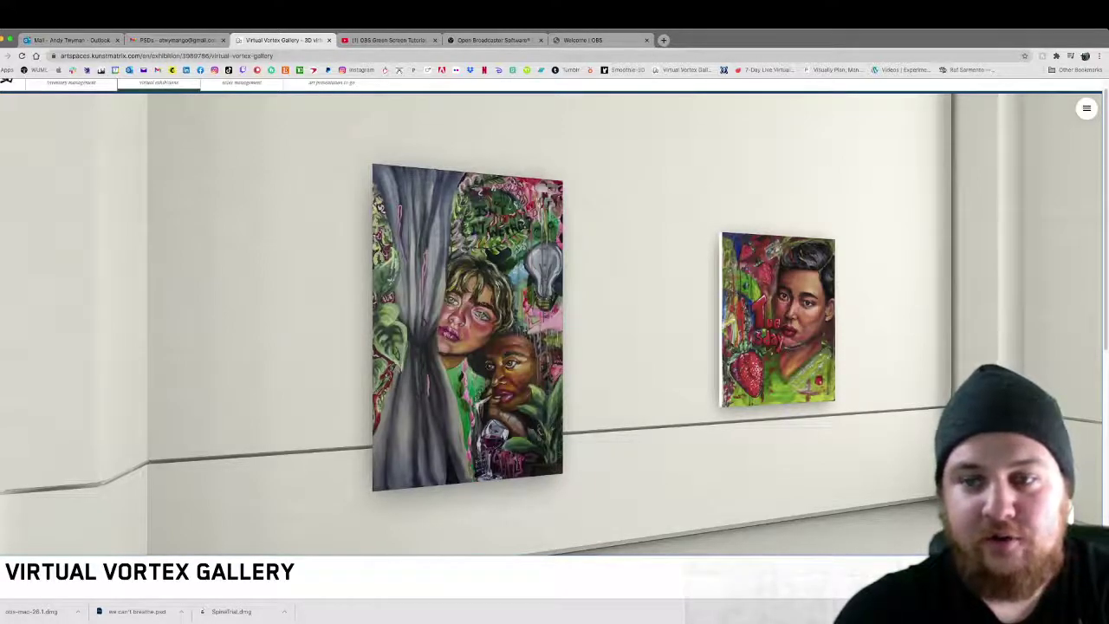
Step: Start a new artwork entry in ART.DEPOT titled "WOW" and choose a JPG file as its image
scroll(554, 338, "up", 2)
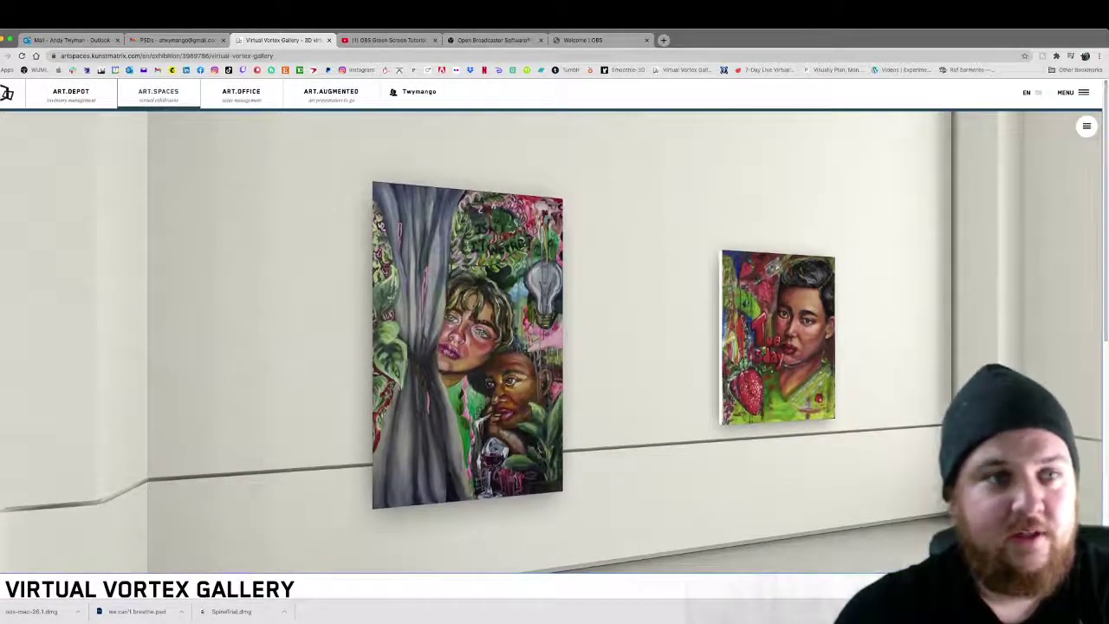
mouse_move(71, 95)
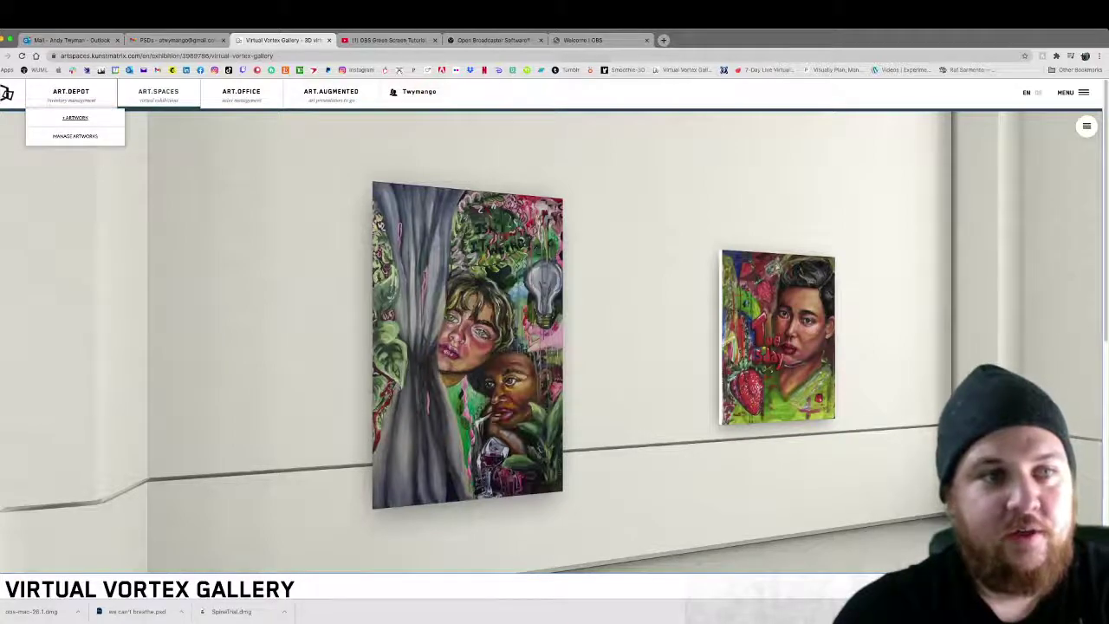
left_click(76, 117)
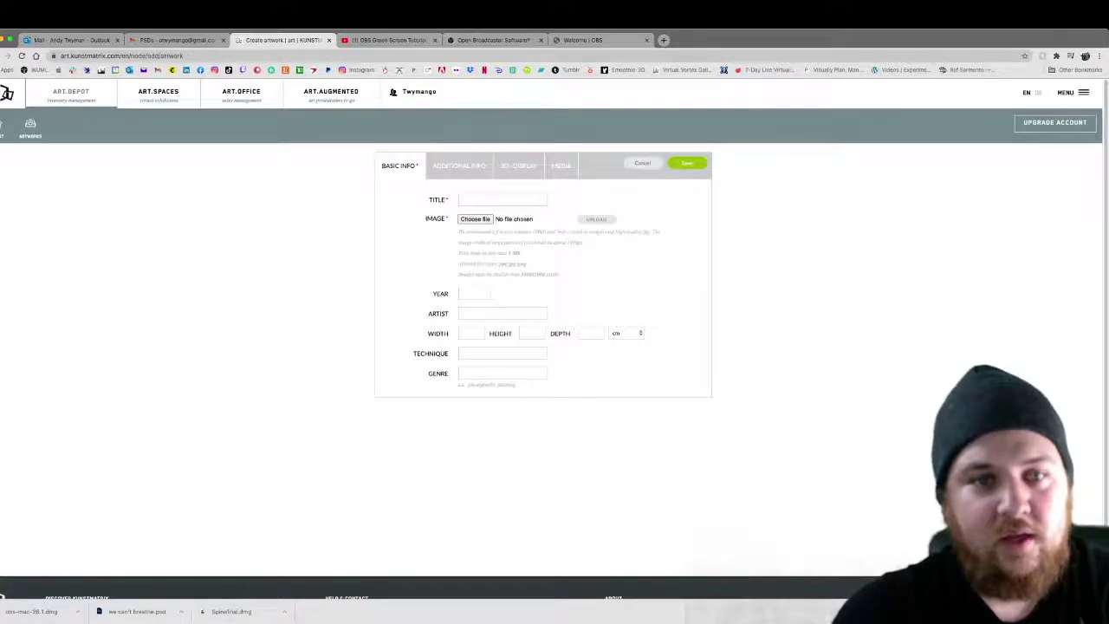
left_click(502, 199)
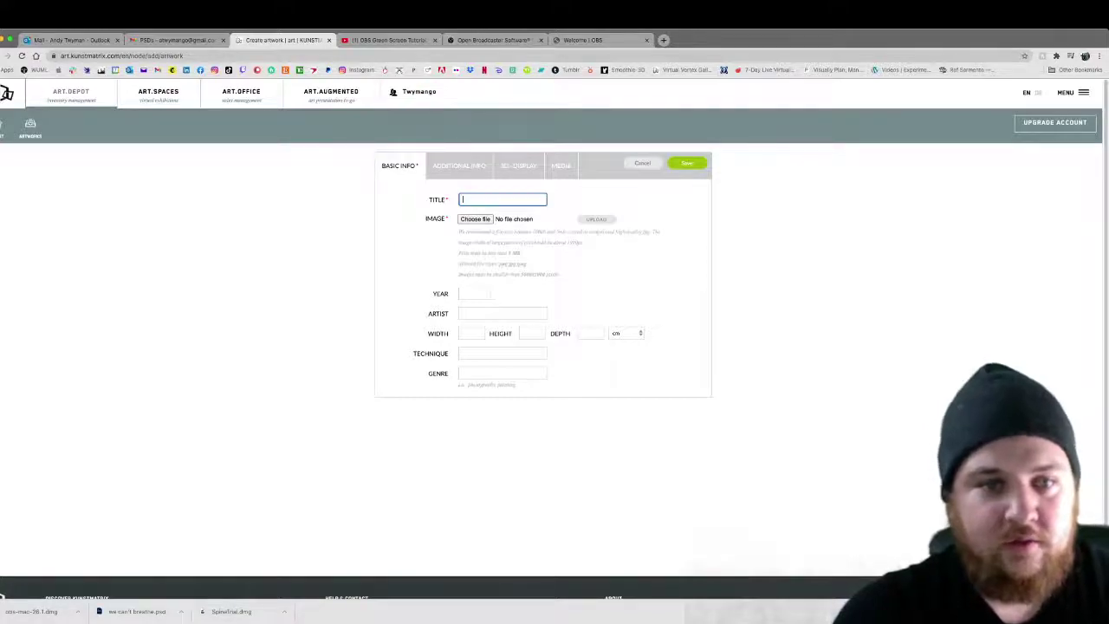
type("WOW")
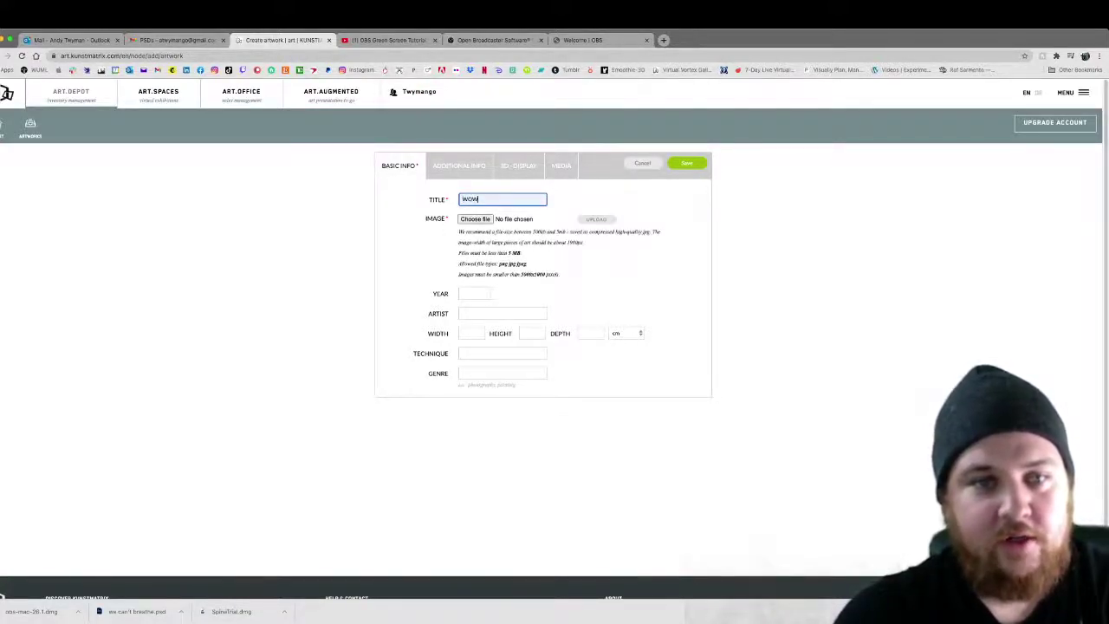
left_click(474, 219)
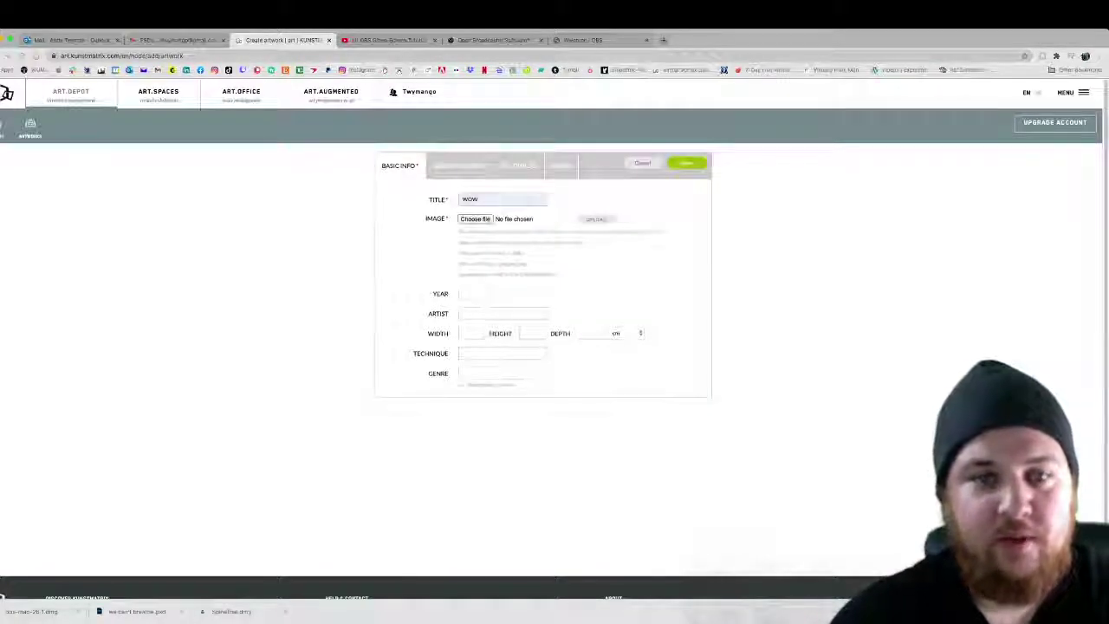
key("Return")
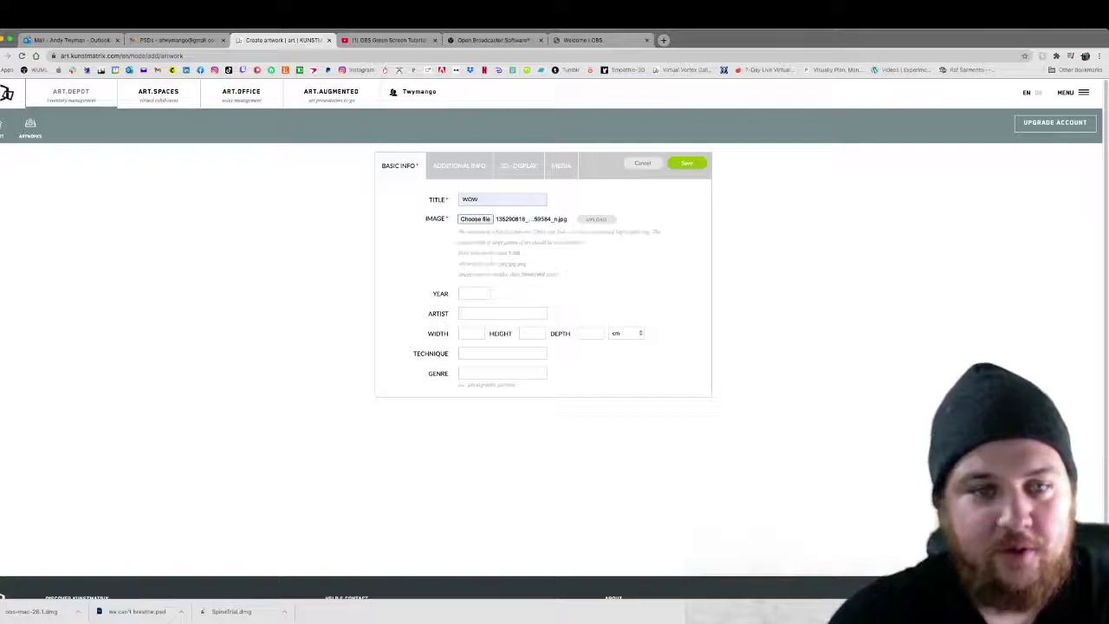
Step: Enter the artist's name and set the artwork's dimensions to width 80, height 100 and depth 5 cm
left_click(502, 314)
type("Amy")
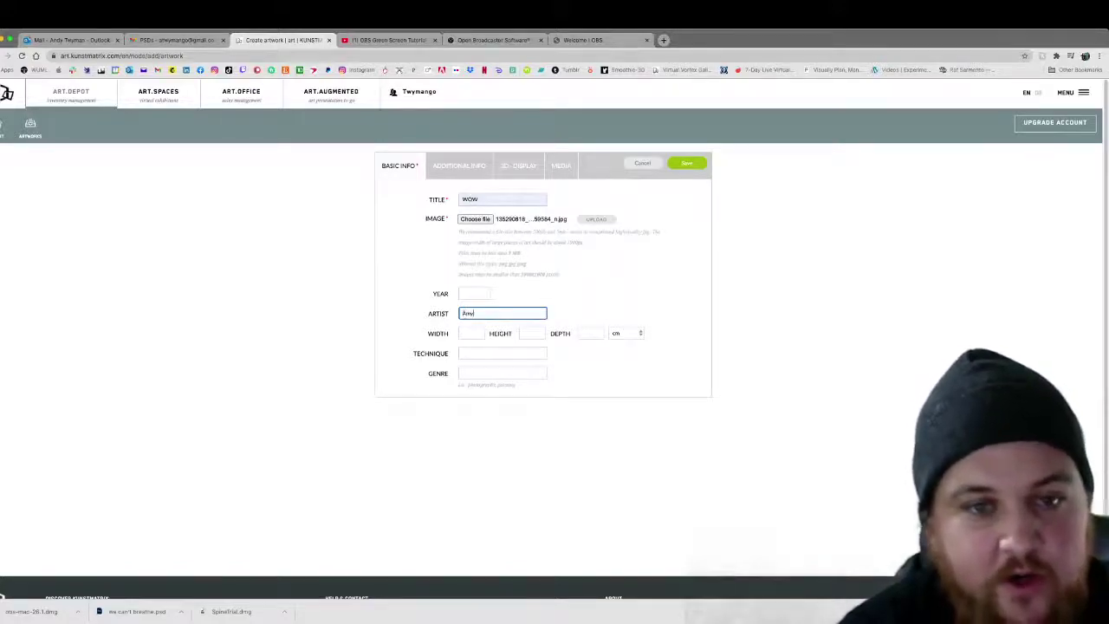
left_click(606, 368)
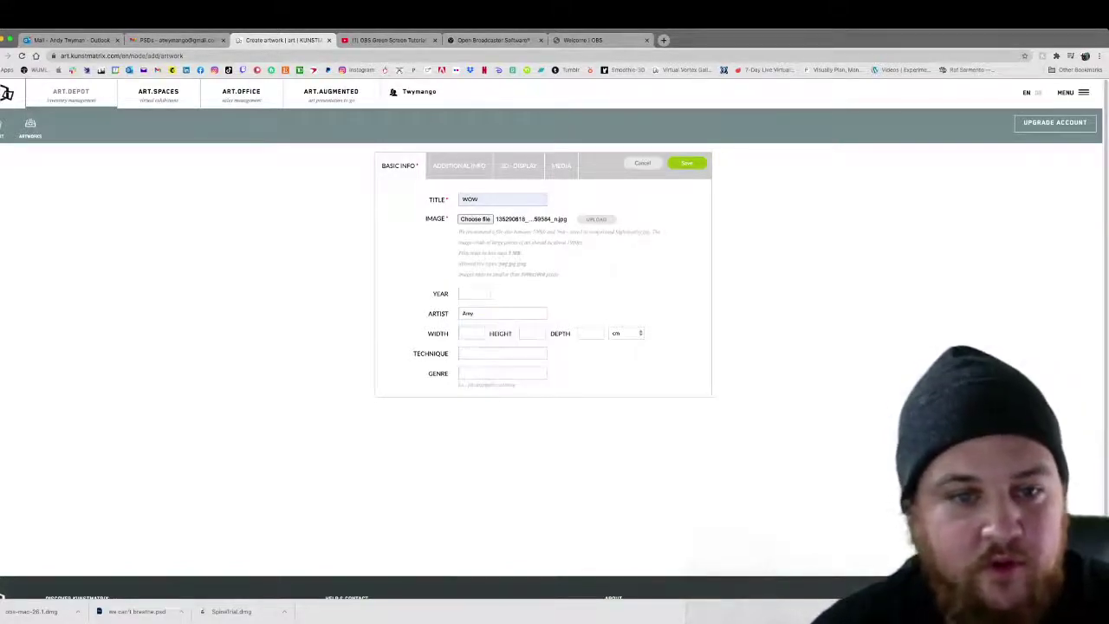
left_click(471, 333)
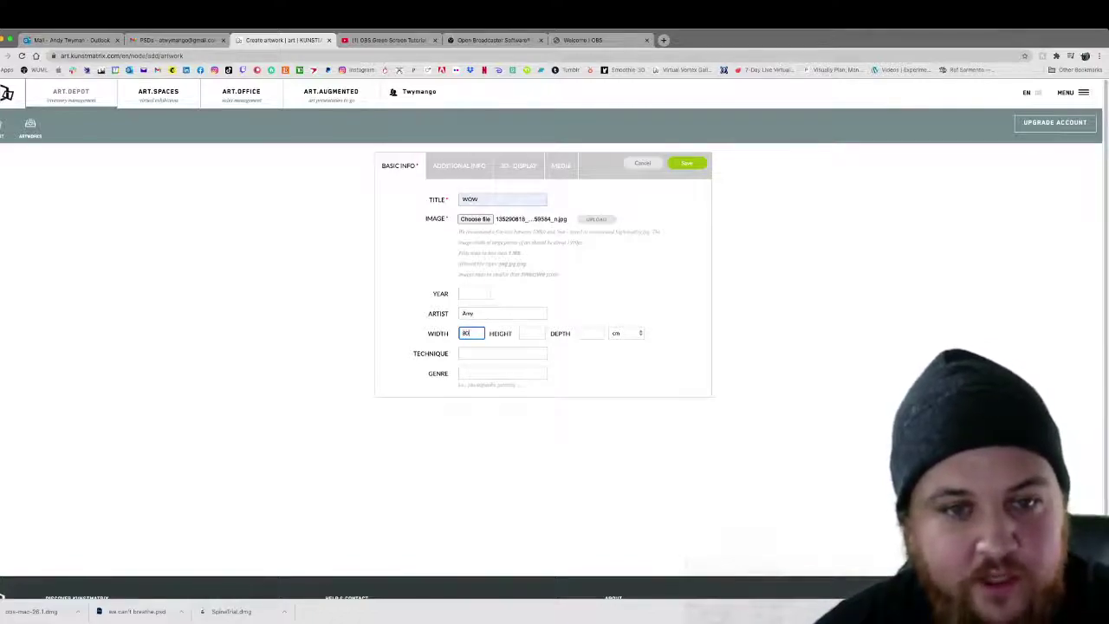
key("Tab")
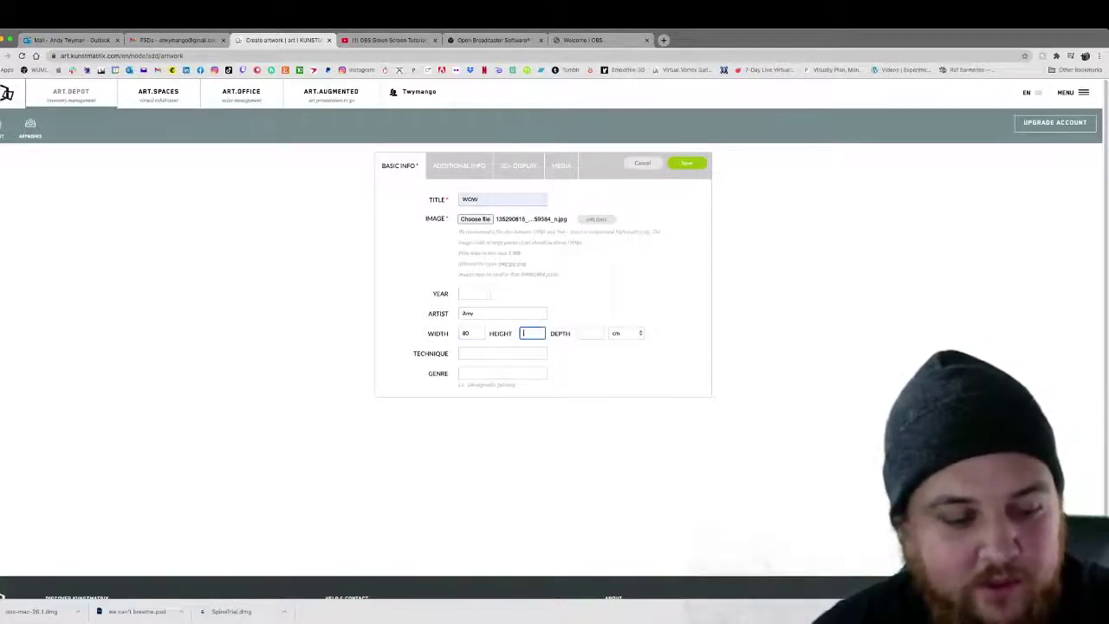
type("10")
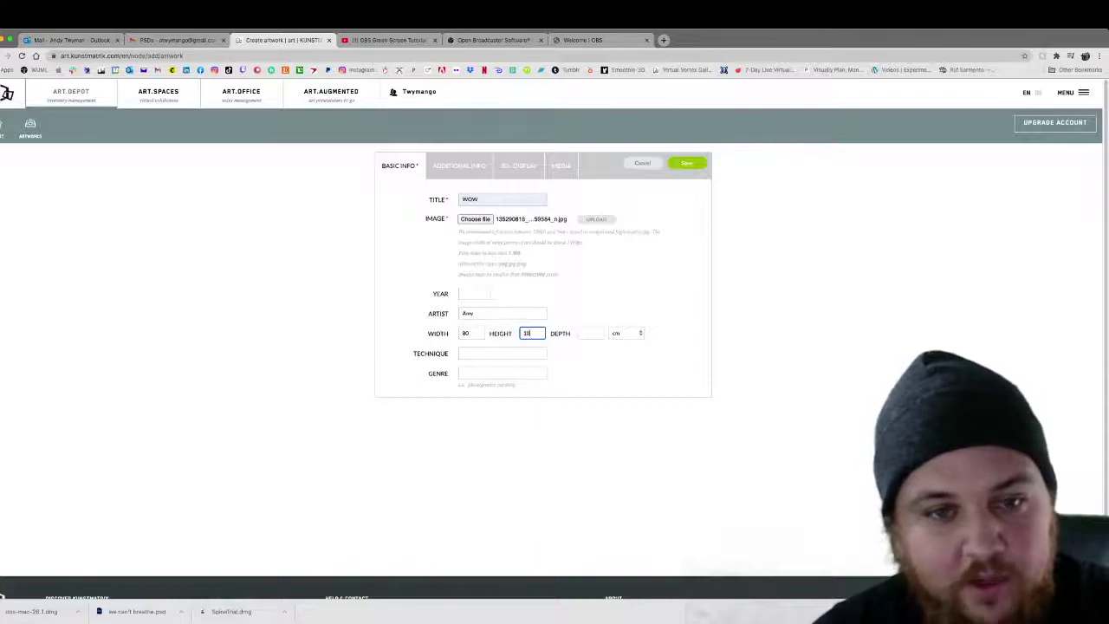
type("0")
key("Tab")
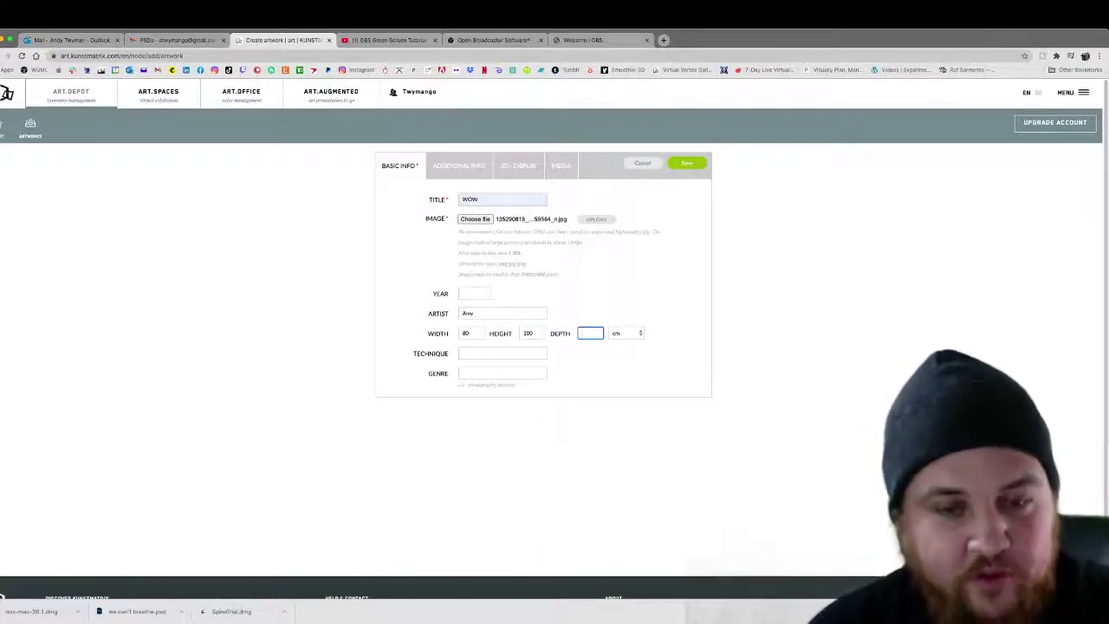
type("5")
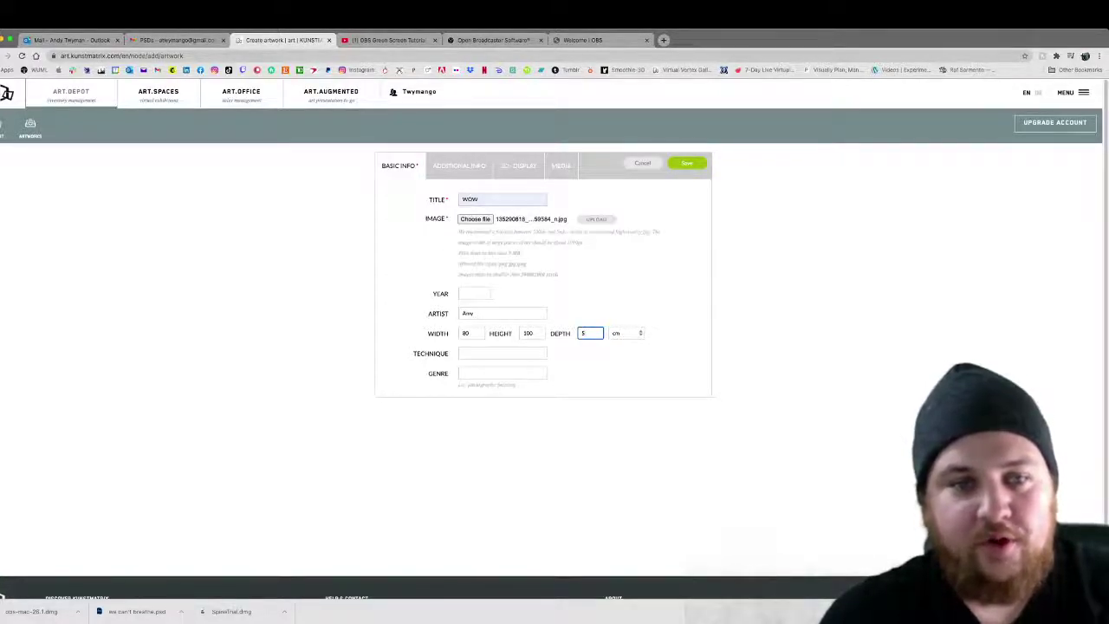
Step: Review the new artwork's additional info, 3D display and media options, leaving them empty, and save the artwork
left_click(459, 165)
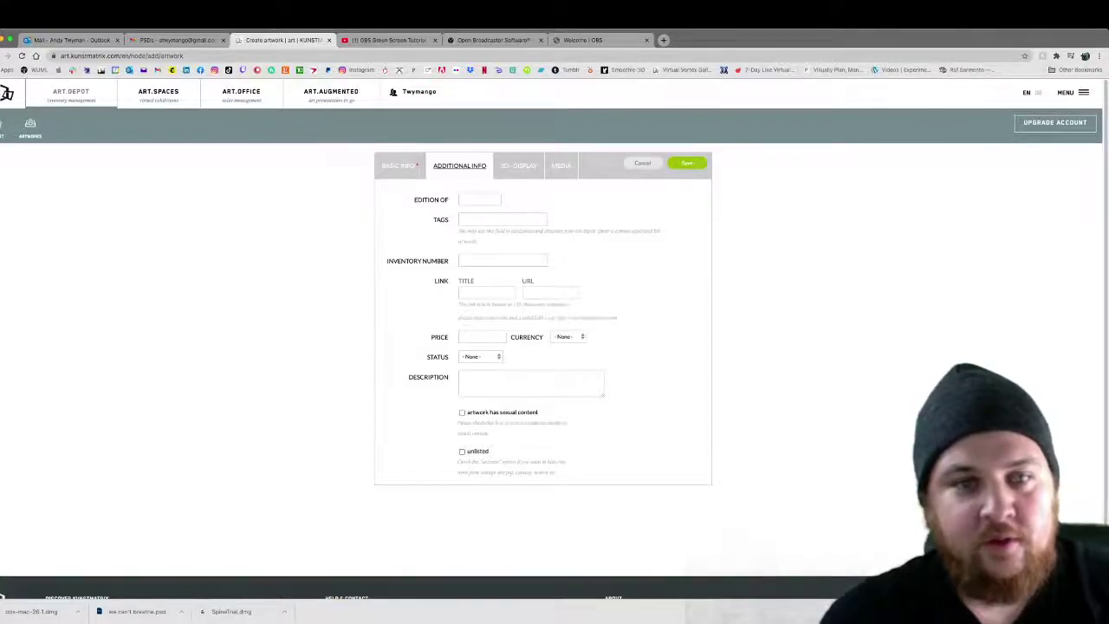
left_click(518, 166)
scroll(542, 346, "down", 2)
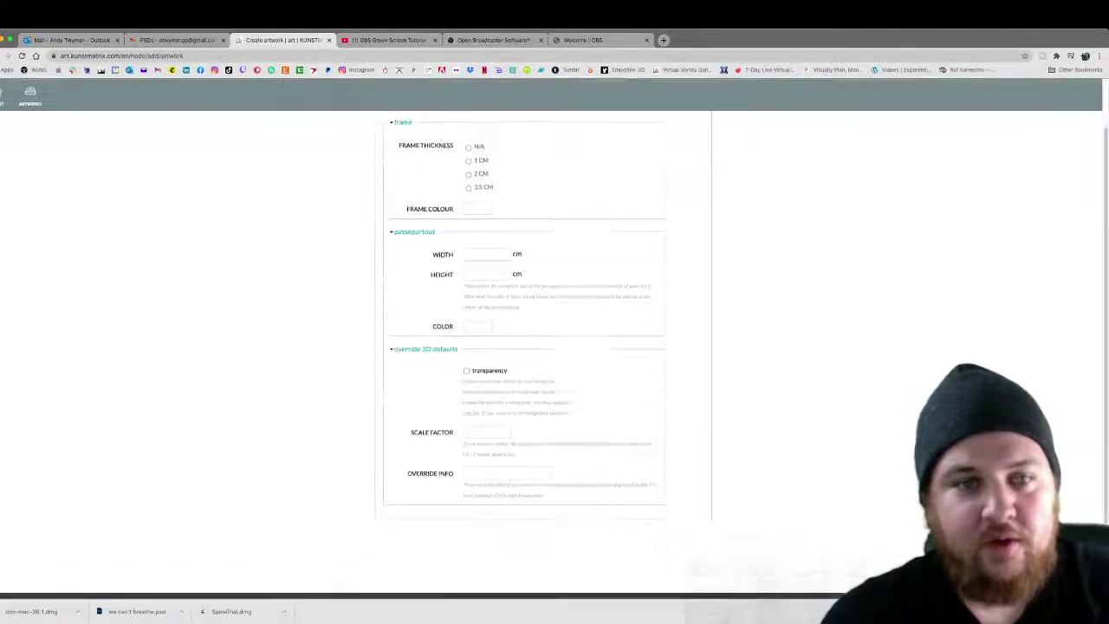
scroll(554, 346, "up", 2)
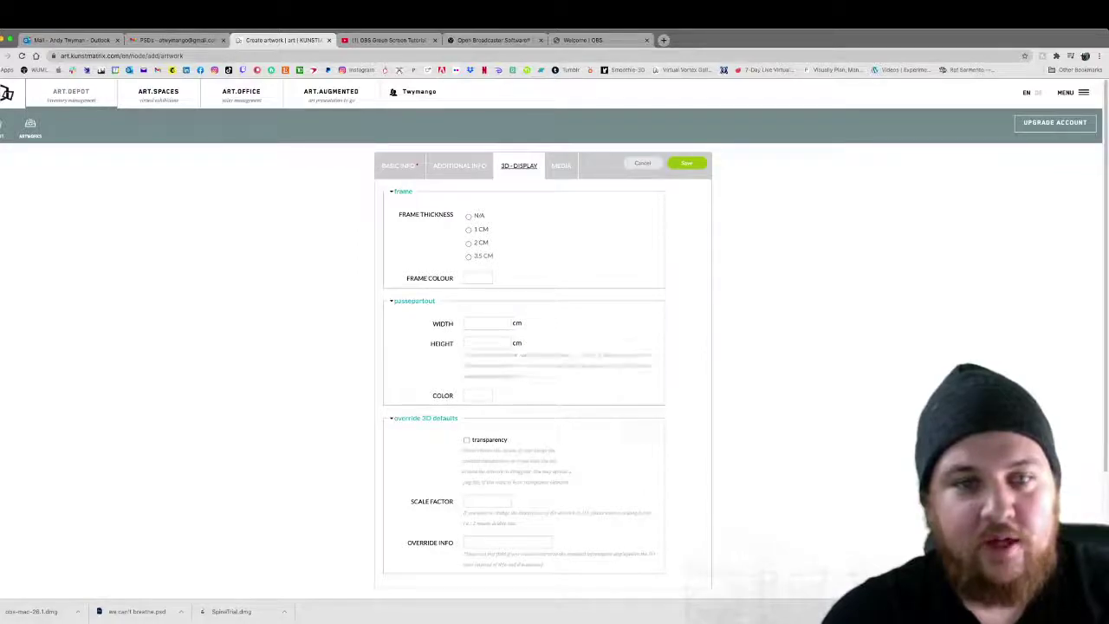
left_click(561, 165)
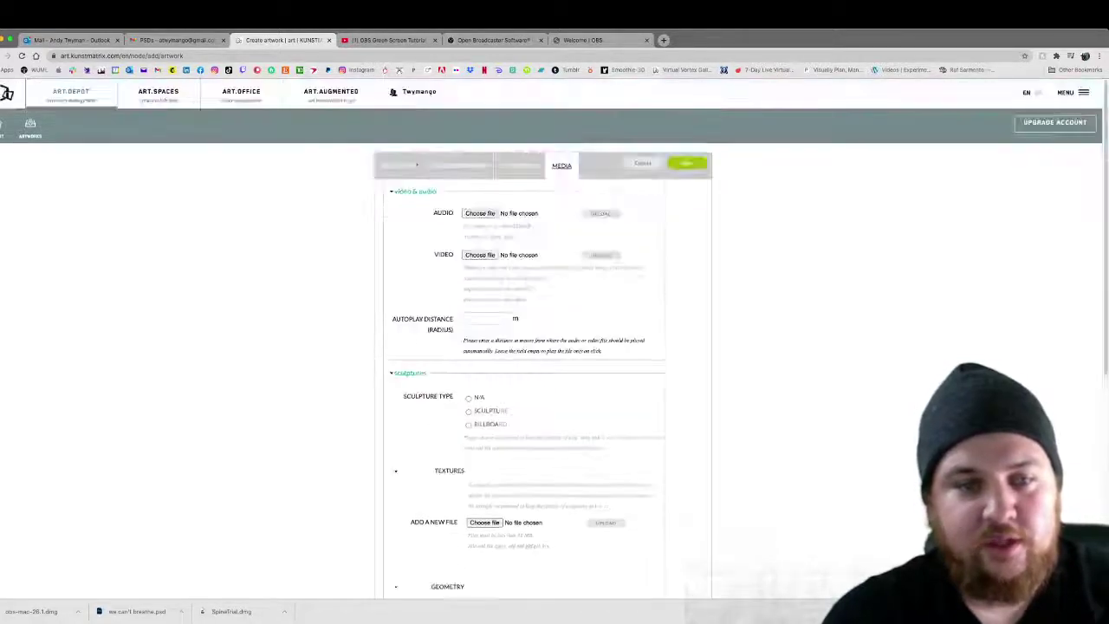
scroll(555, 347, "down", 5)
scroll(554, 347, "up", 5)
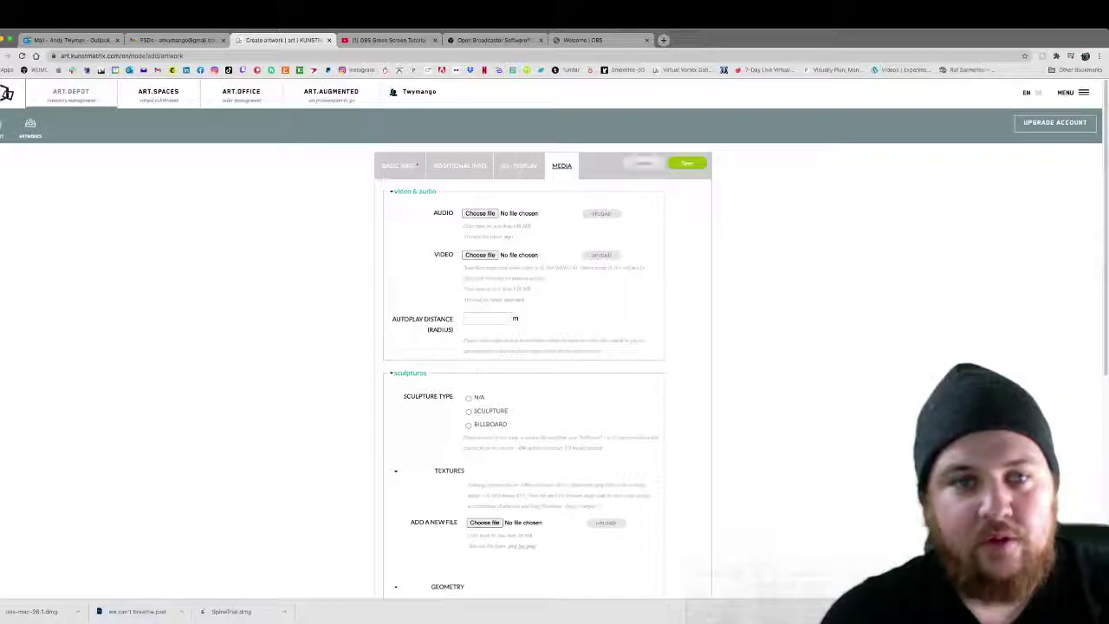
left_click(399, 165)
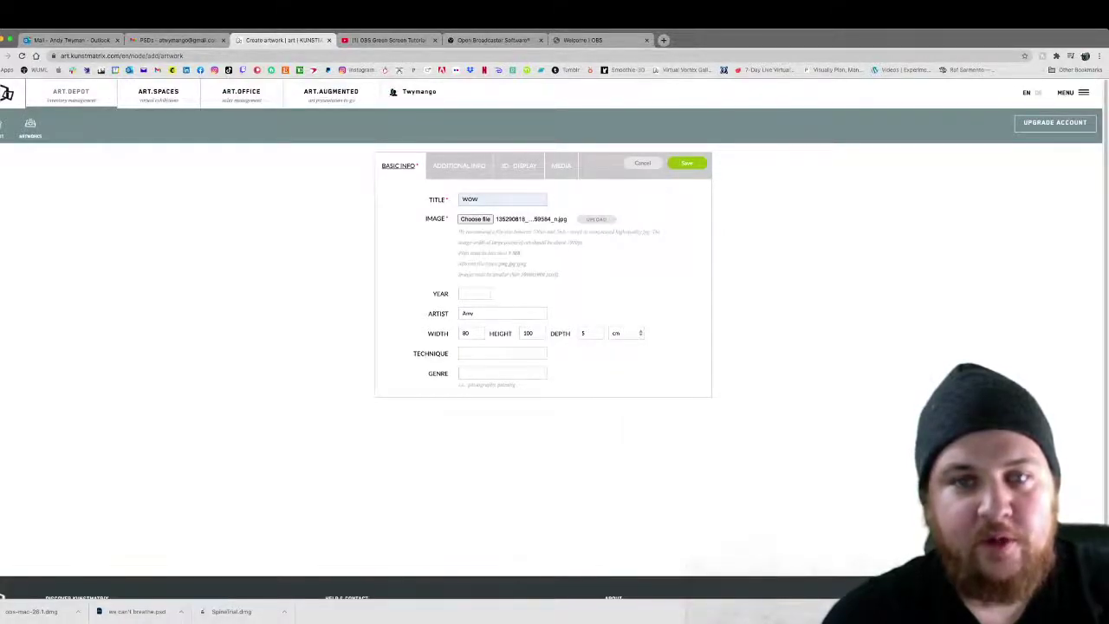
left_click(687, 163)
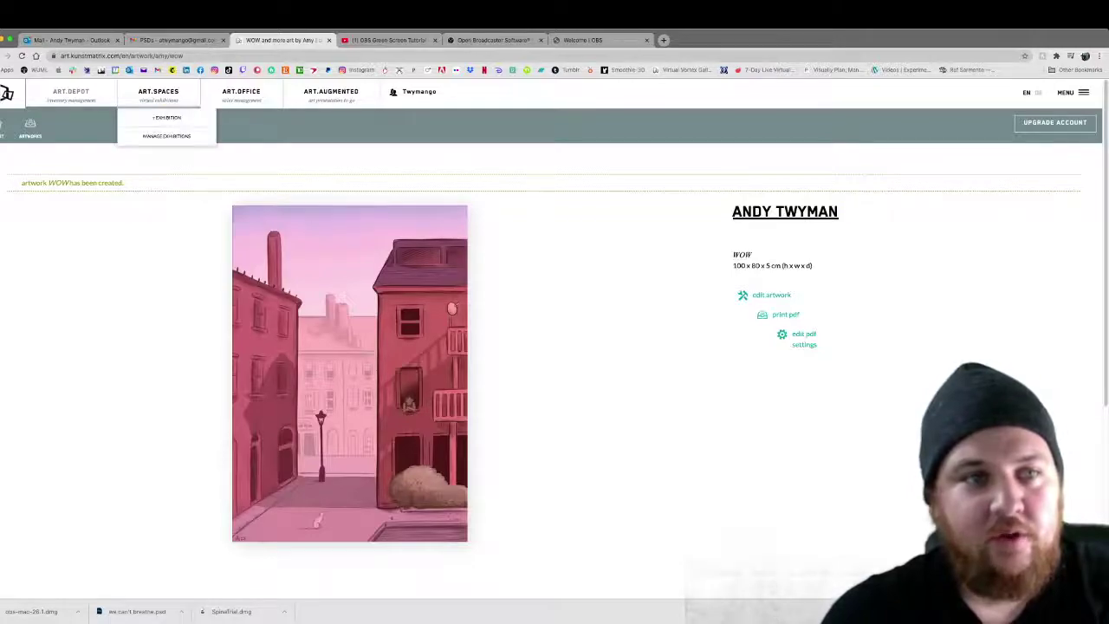
Step: Open the Virtual Vortex Gallery exhibition for editing and add the pink street artwork "WOW" to its preselection
mouse_move(71, 95)
mouse_move(159, 95)
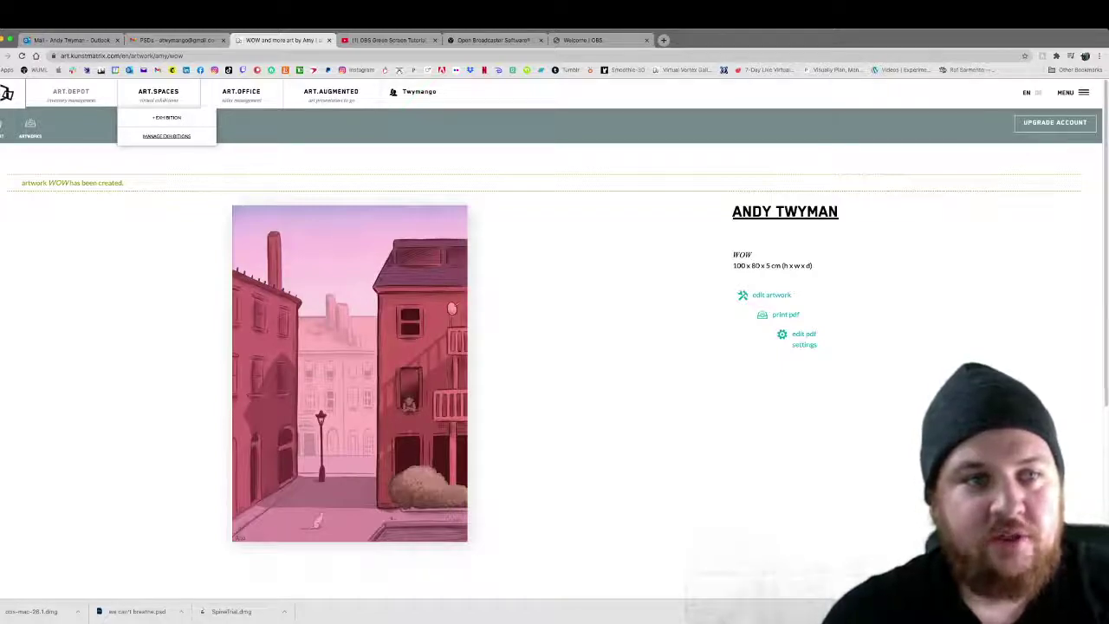
left_click(166, 136)
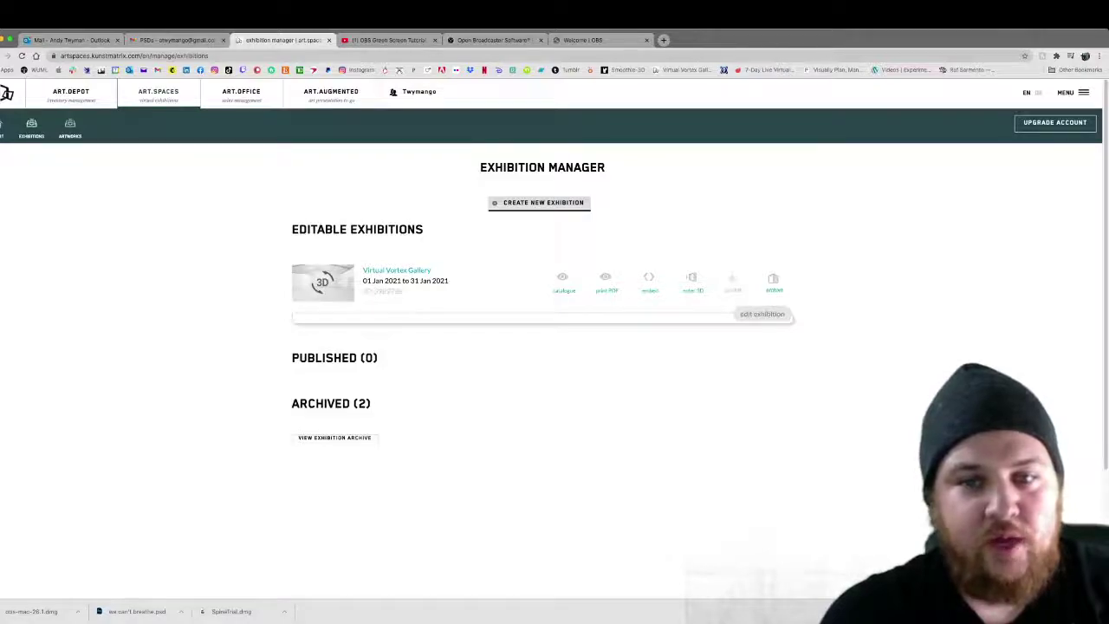
left_click(762, 315)
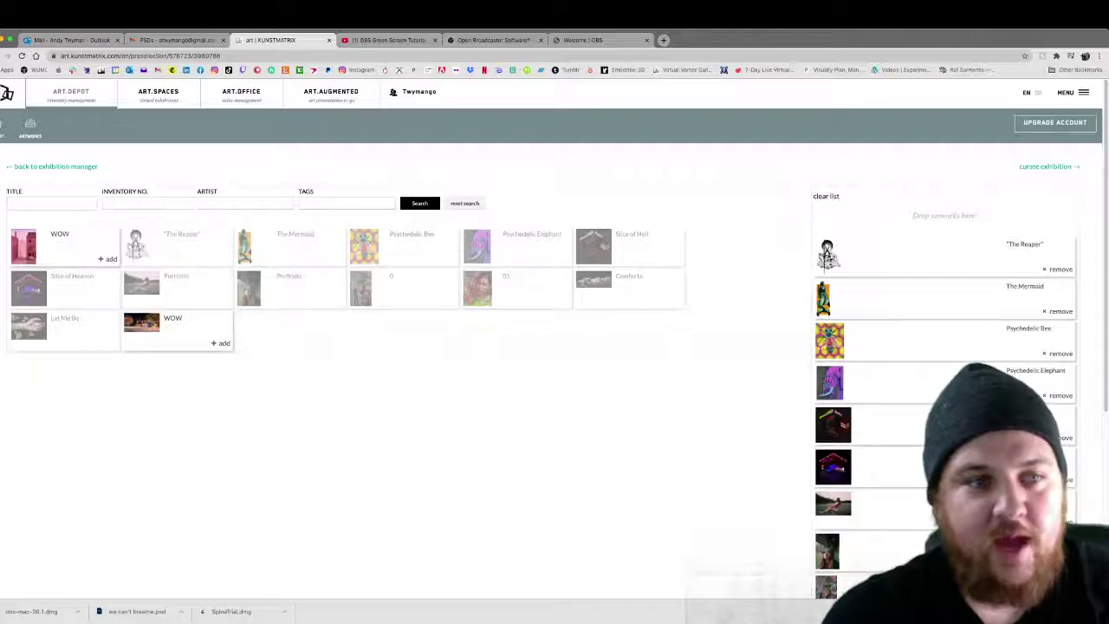
left_click(108, 259)
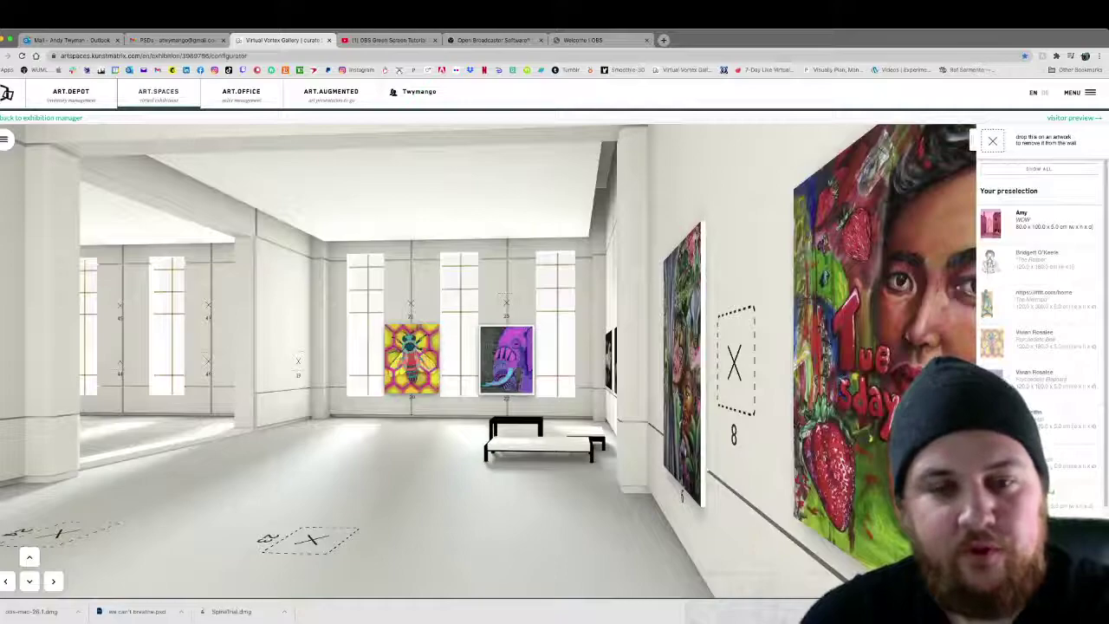
Step: Approach the curtain portrait painting at place 6, select it and shift its position on the wall
key("Up")
key("Right")
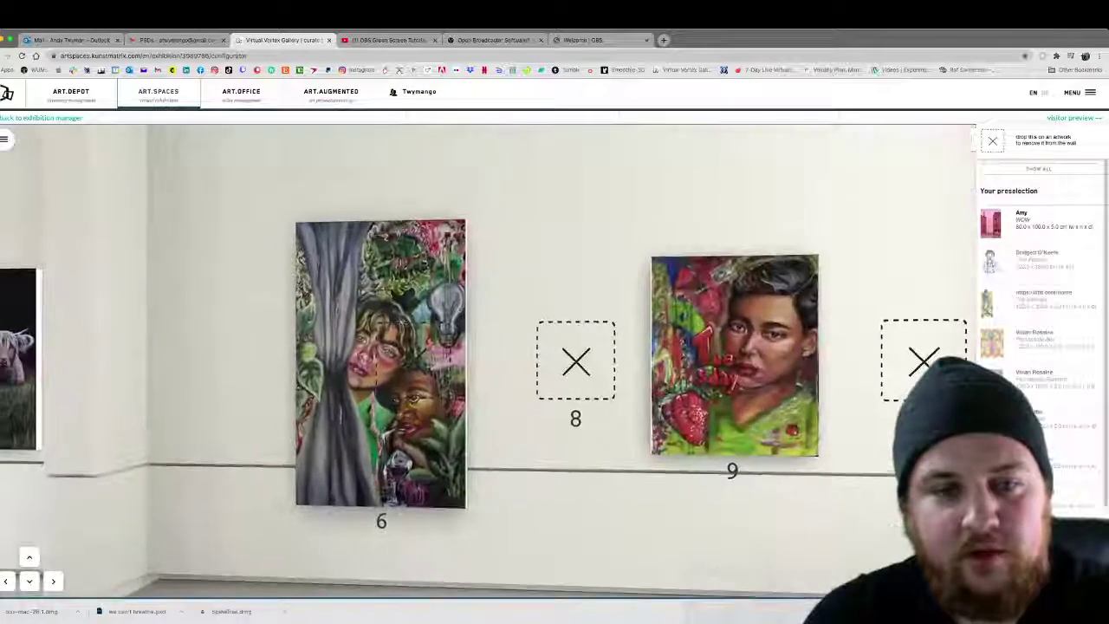
left_click(381, 362)
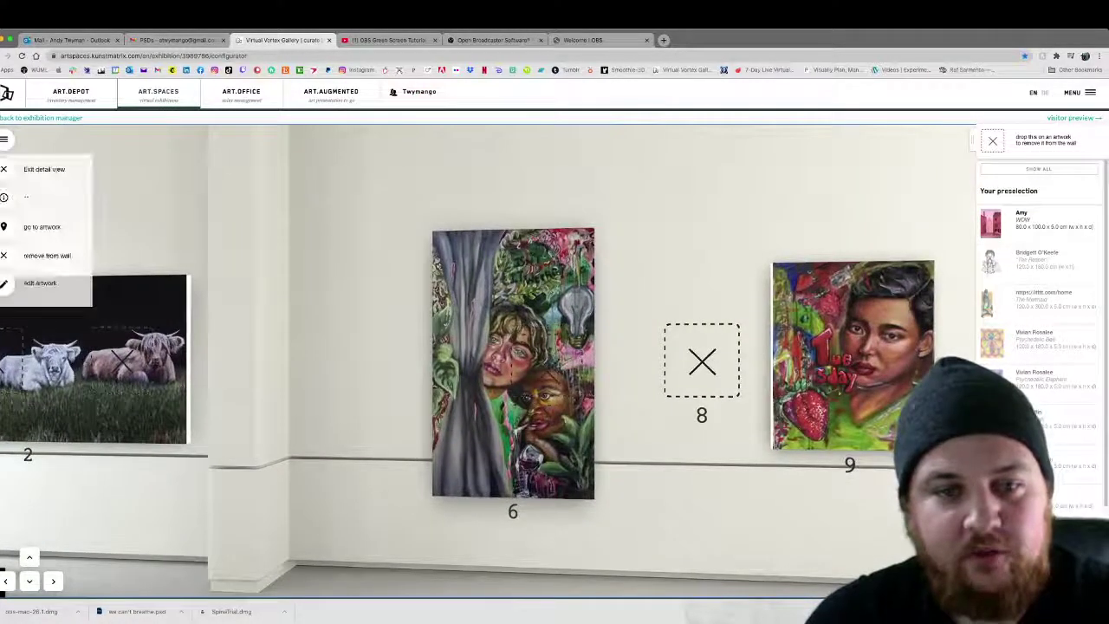
left_click_drag(547, 363, 695, 390)
mouse_move(507, 364)
left_mouse_down()
mouse_move(514, 318)
mouse_move(498, 185)
mouse_move(465, 296)
mouse_move(468, 447)
mouse_move(610, 415)
mouse_move(606, 356)
mouse_move(607, 372)
mouse_move(648, 390)
mouse_move(504, 344)
mouse_move(509, 333)
left_mouse_up()
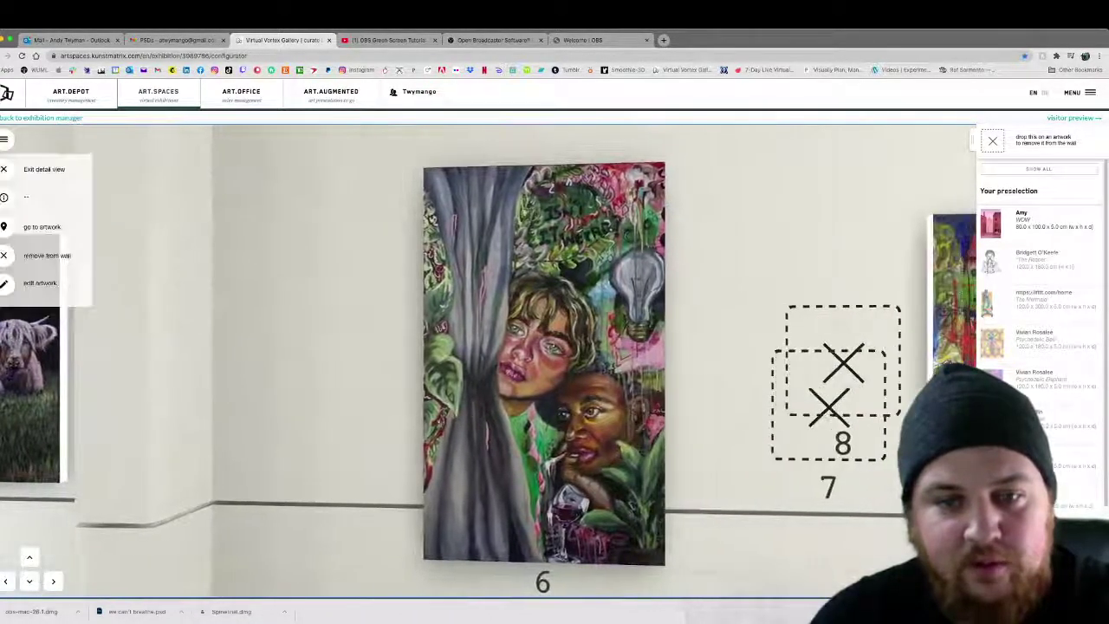
Step: Fine-tune the hanging position of the curtain portrait at place 6 using the alignment guides and leave its detail view
key("Right")
key("Up")
key("Left")
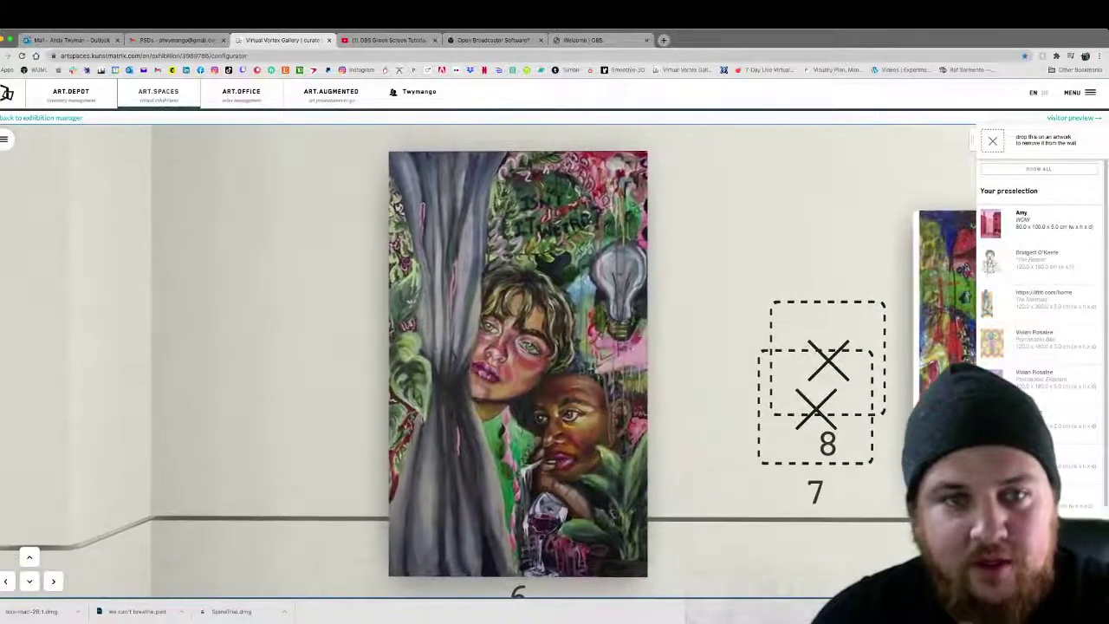
scroll(519, 360, "up", 1)
scroll(520, 360, "down", 5)
scroll(519, 360, "up", 10)
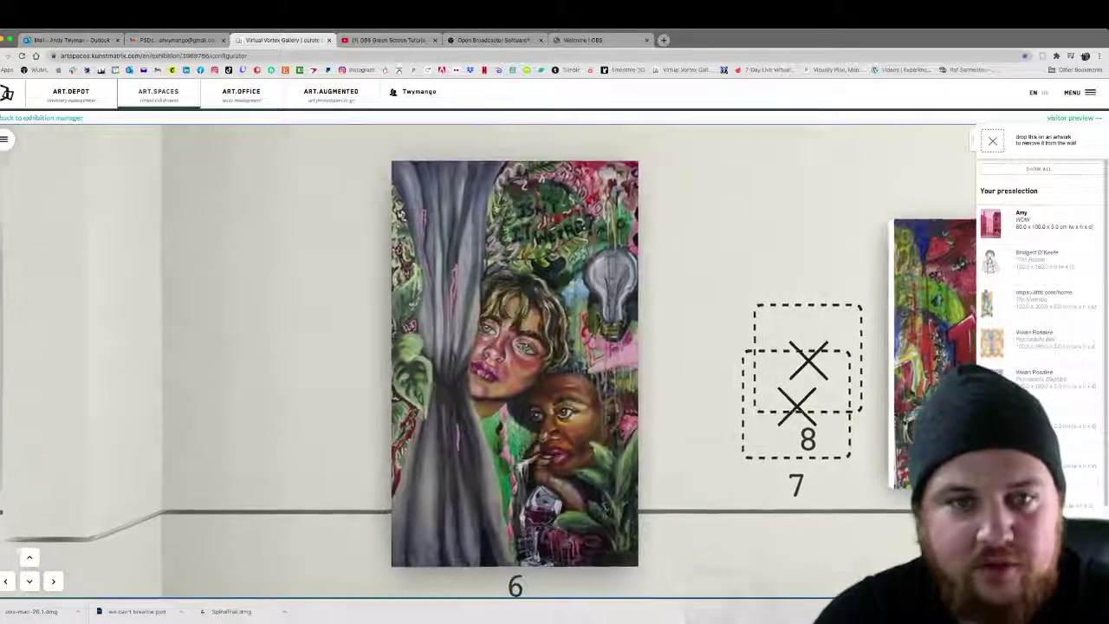
left_click_drag(510, 362, 525, 361)
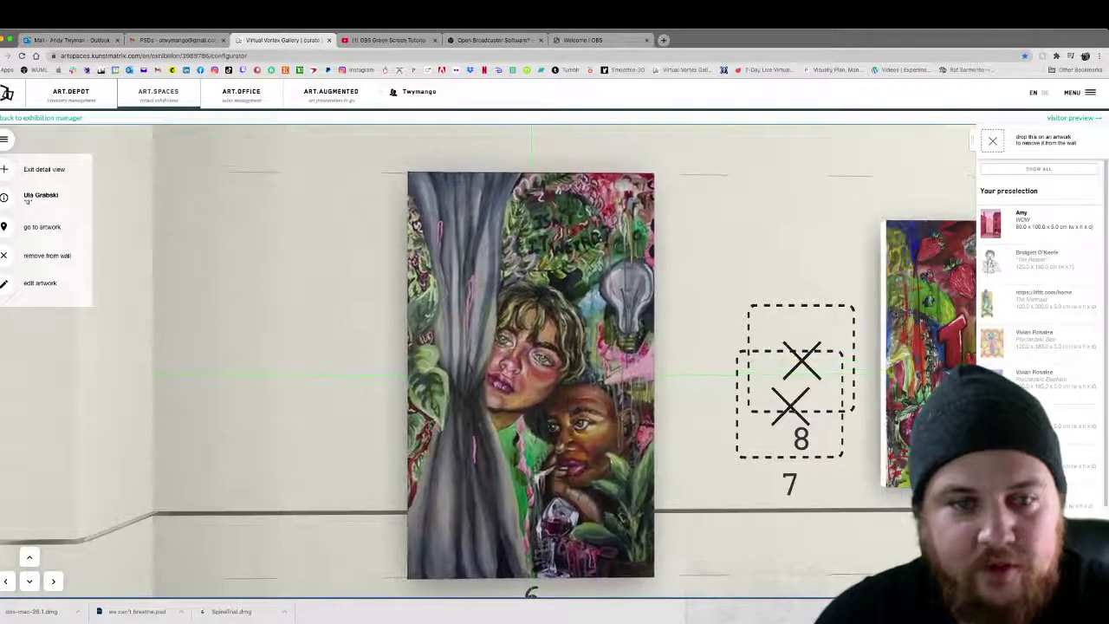
key("Escape")
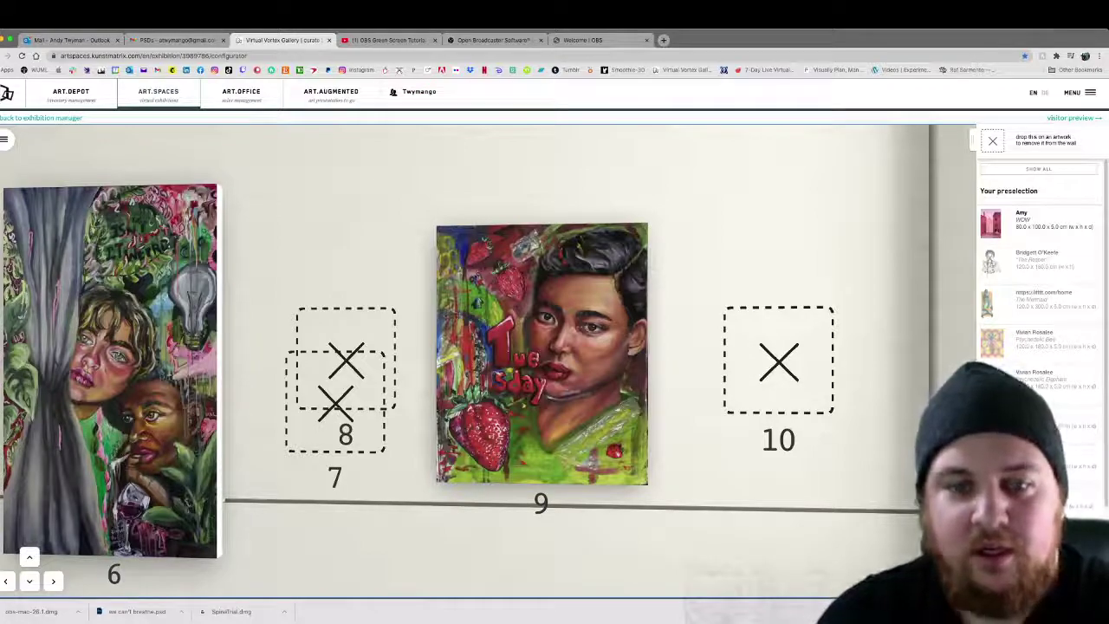
Step: Hang the pink "WOW" artwork from the preselection on empty place 17 beside the neon "Ripper King" picture
key("Right")
key("Left")
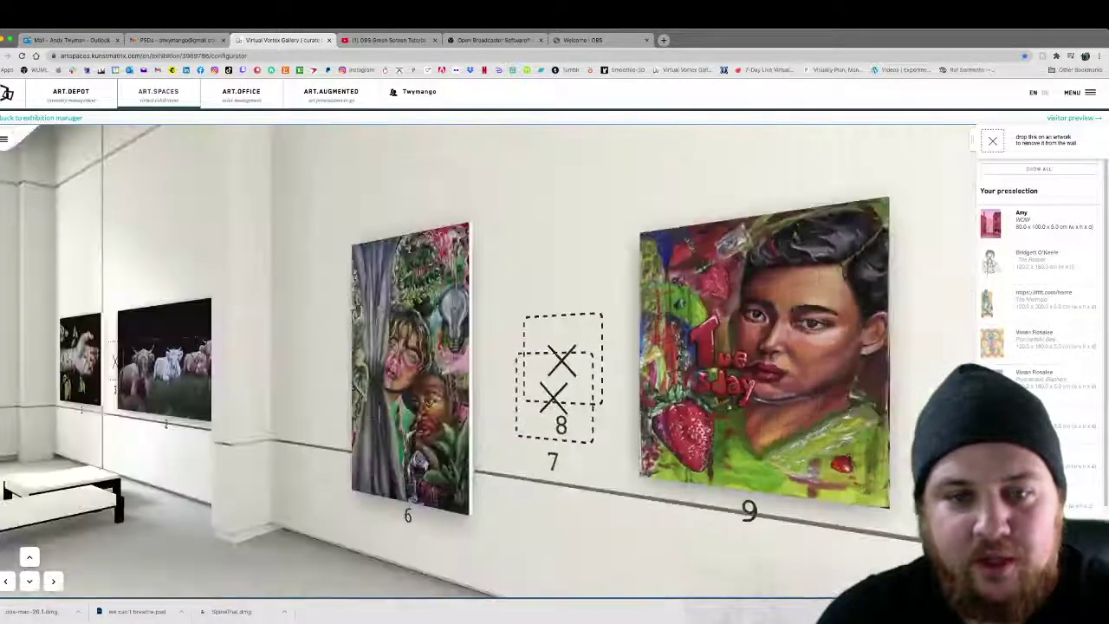
key("Left")
key("Right")
key("Up")
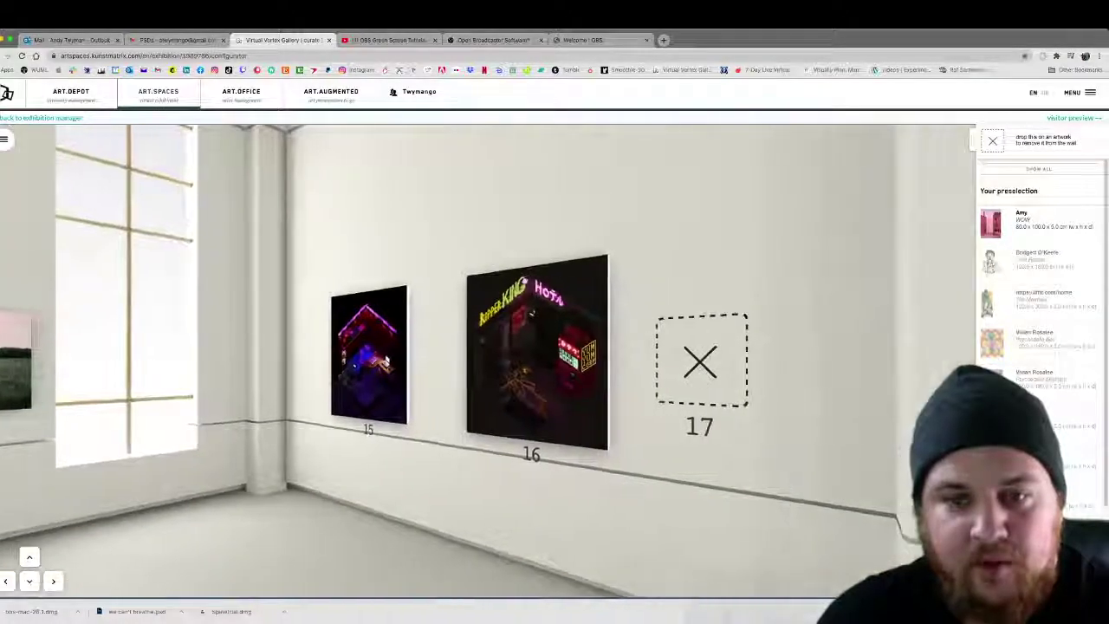
left_click_drag(700, 361, 770, 368)
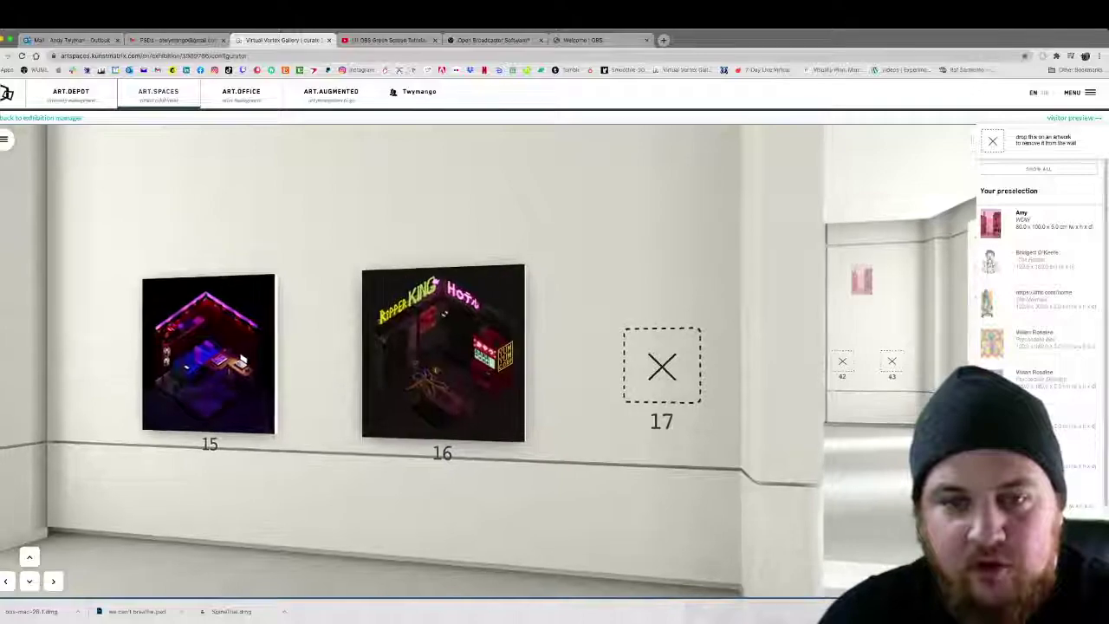
left_click_drag(861, 279, 684, 345)
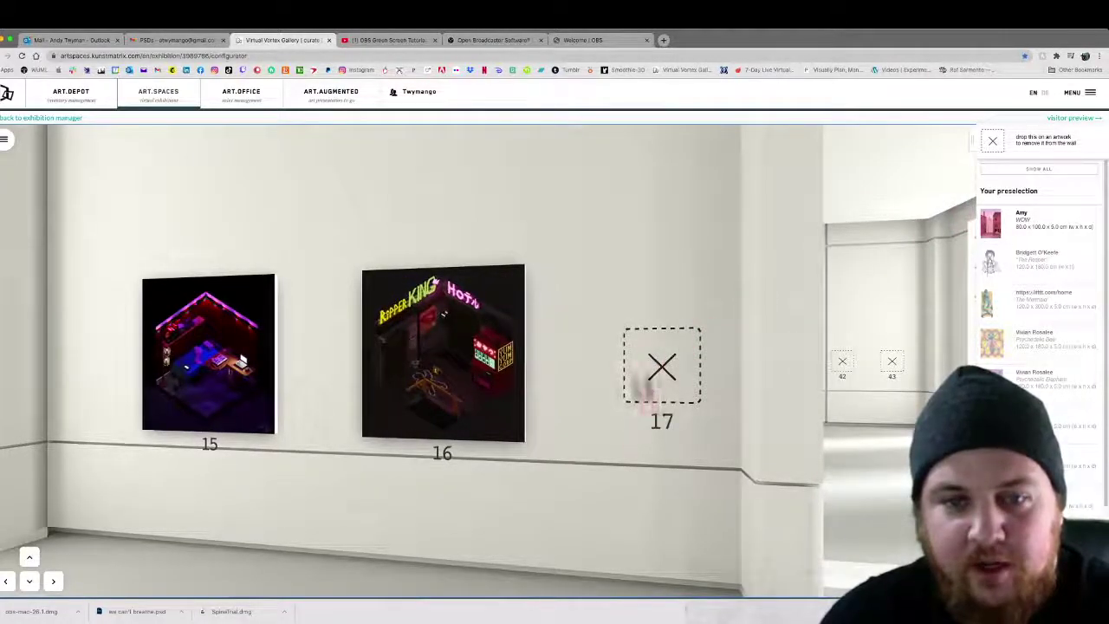
left_click_drag(678, 371, 663, 366)
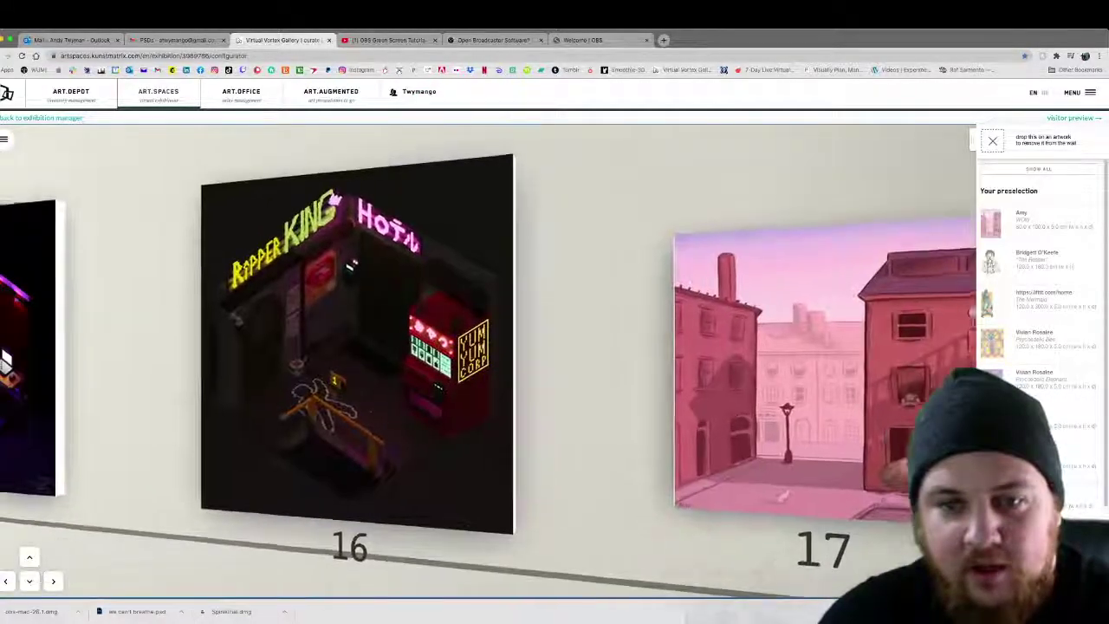
Step: Examine the hung "WOW" artwork and the neighbouring neon picture from several distances and angles
key("Right")
key("Up")
key("Down")
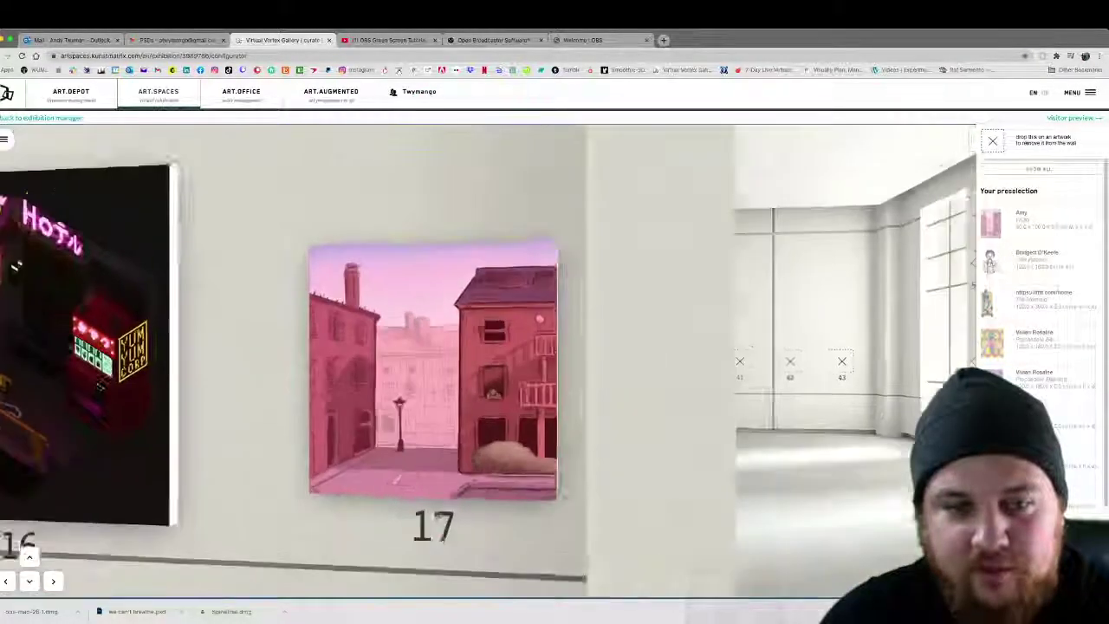
key("Left")
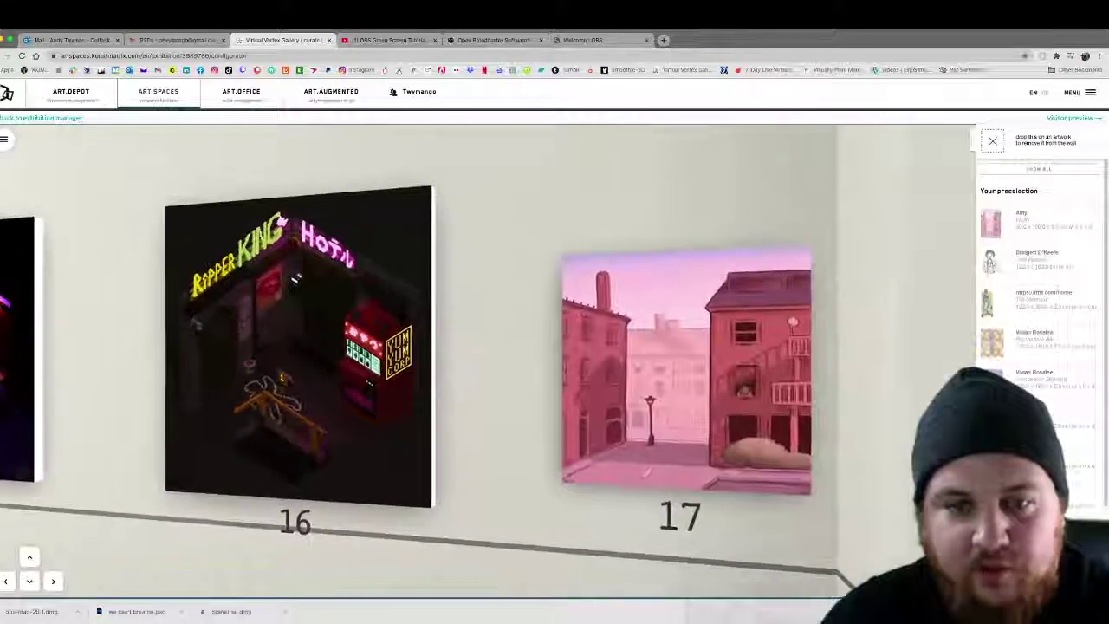
key("Right")
key("Left")
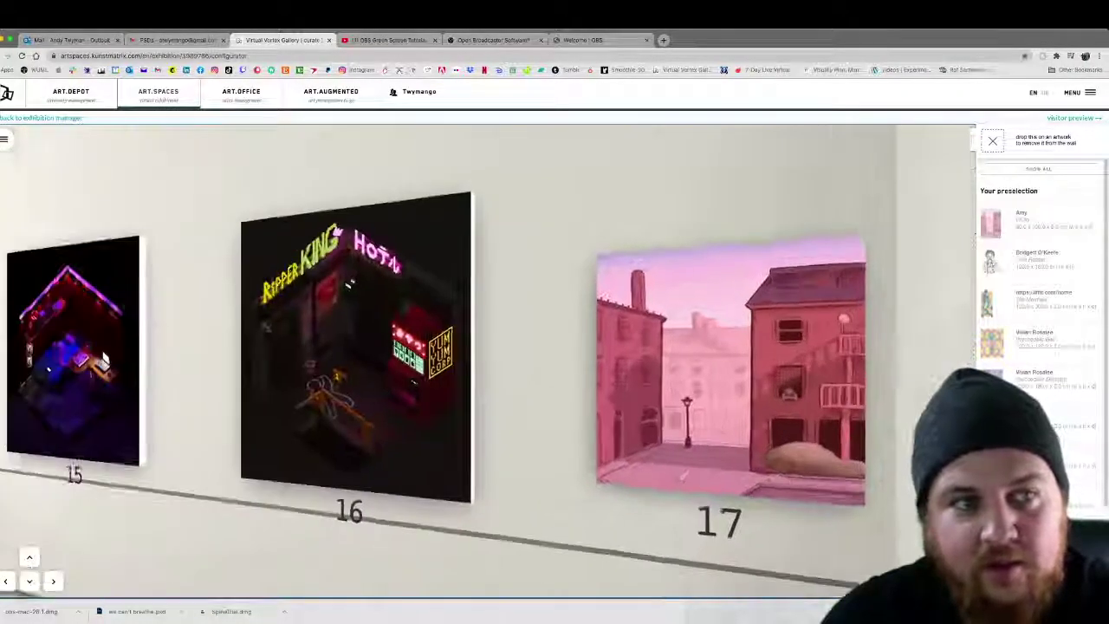
mouse_move(71, 95)
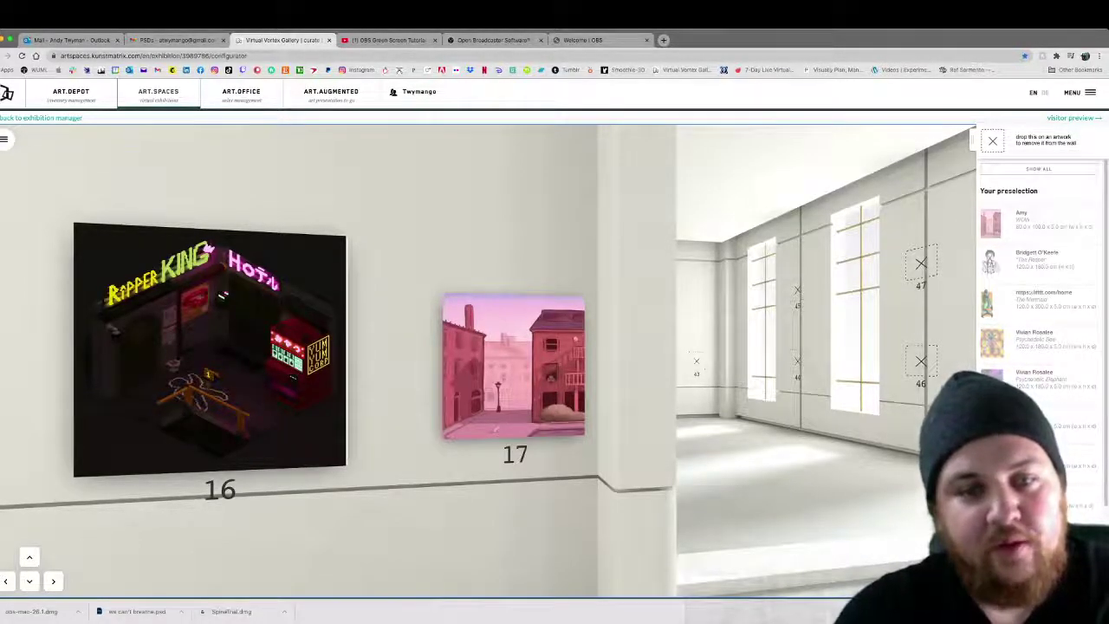
key("Left")
key("Right")
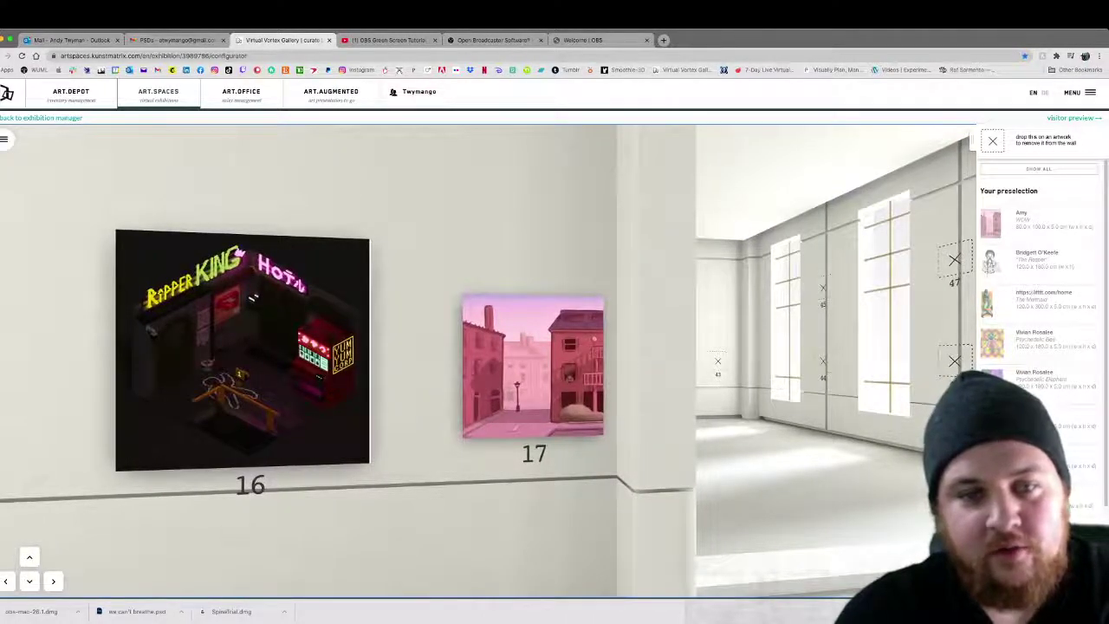
Step: Examine the row of artworks at places 15 to 17 from farther back, including the window-wall photographs at places 11 and 13
key("Left")
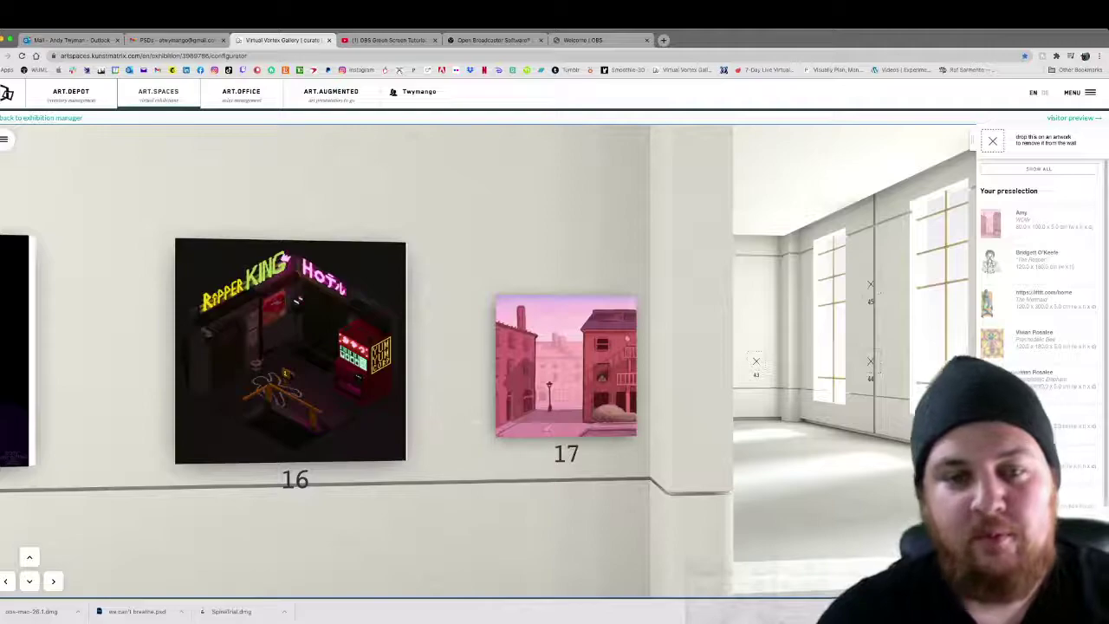
key("Down")
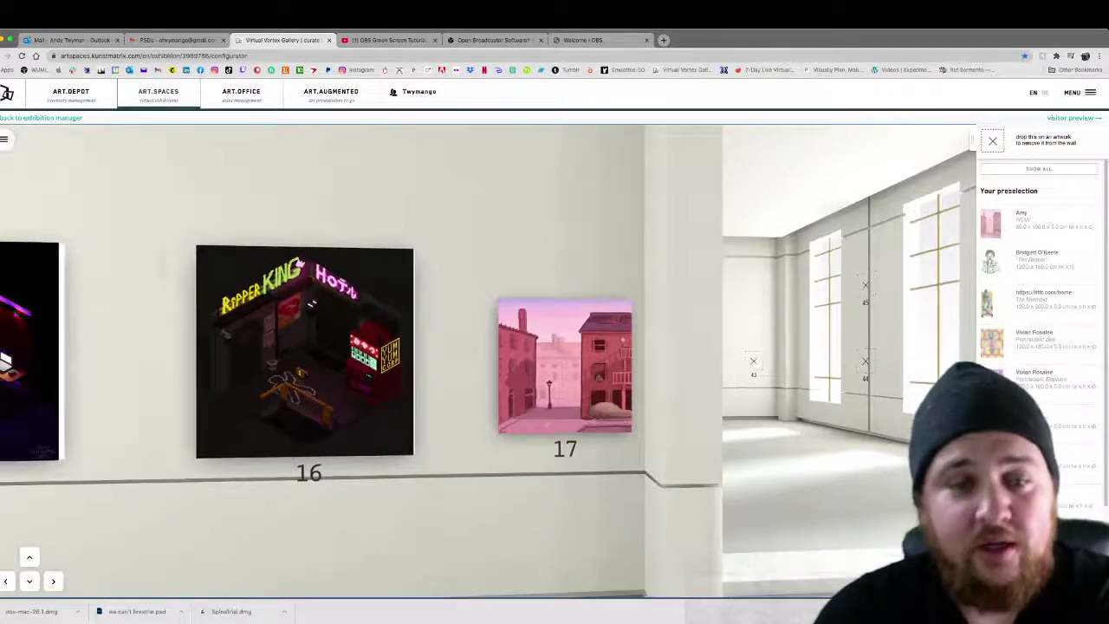
key("Up")
key("Down")
key("Down")
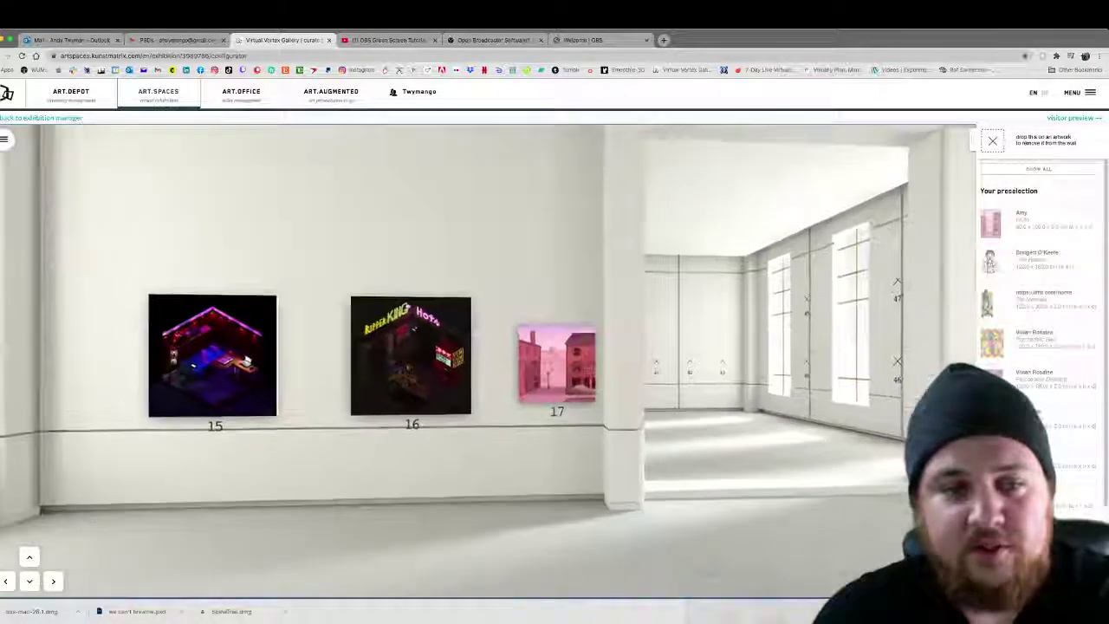
key("Left")
key("Up")
key("Right")
key("Left")
key("Up")
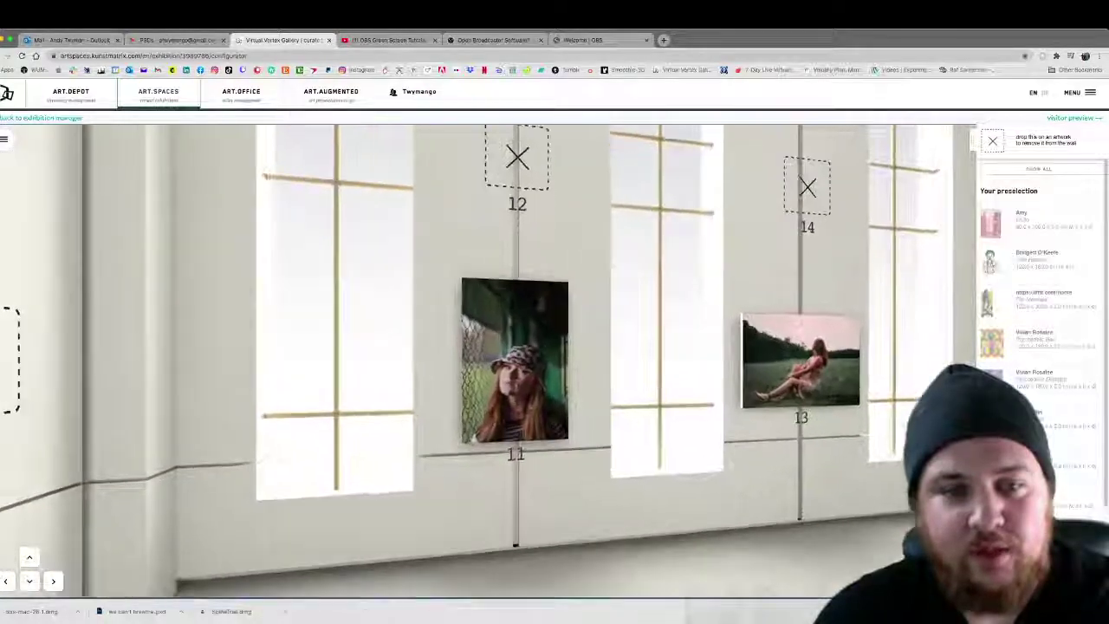
Step: Examine the highland cattle painting at place 2 and follow the adjoining wall past the portraits at places 6 and 9
key("Left")
key("Down")
key("Up")
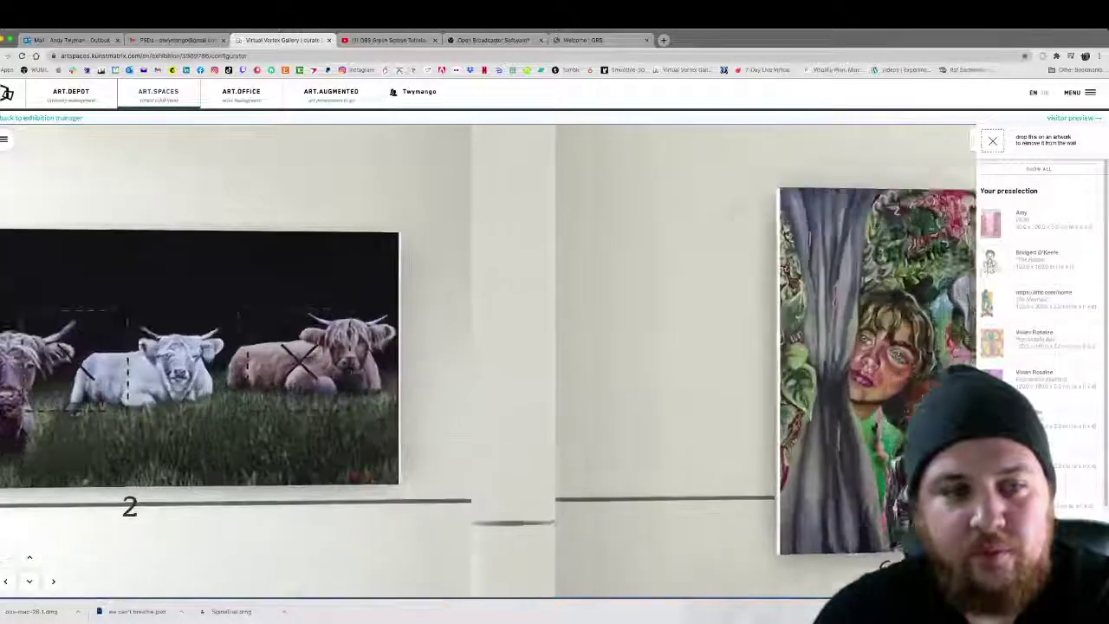
key("Left")
key("Down")
key("Right")
key("Left")
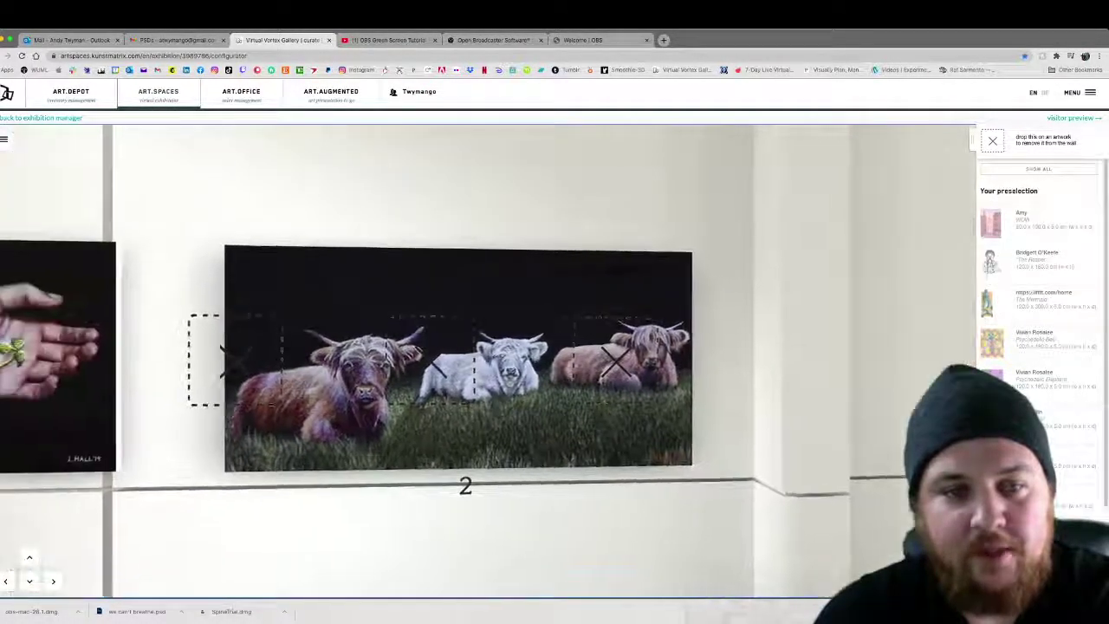
key("Right")
key("Right")
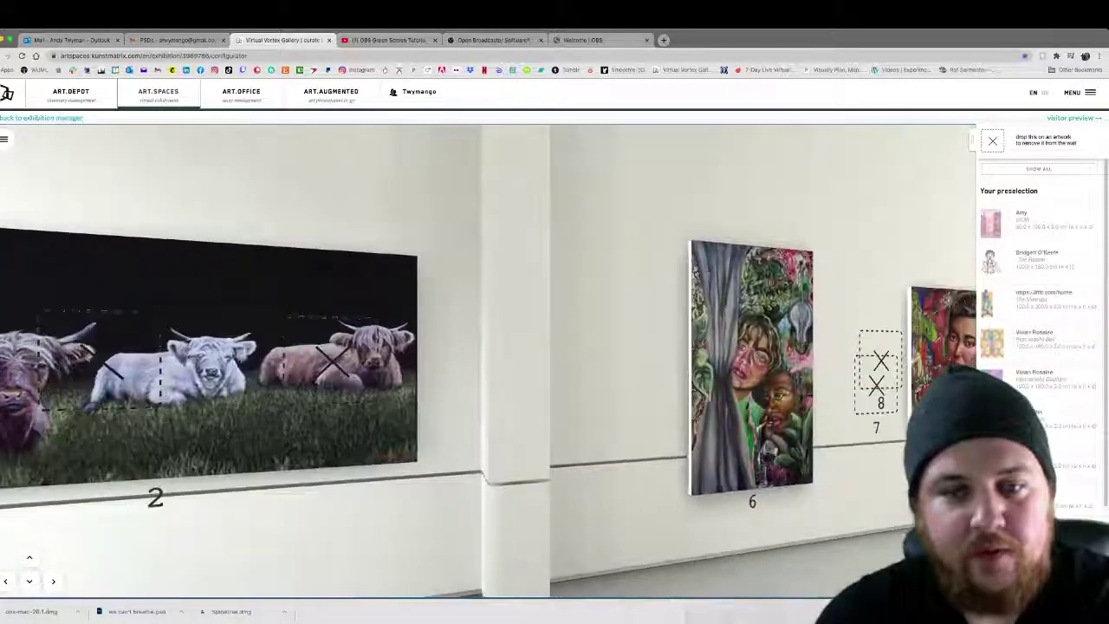
key("Up")
key("Down")
key("Right")
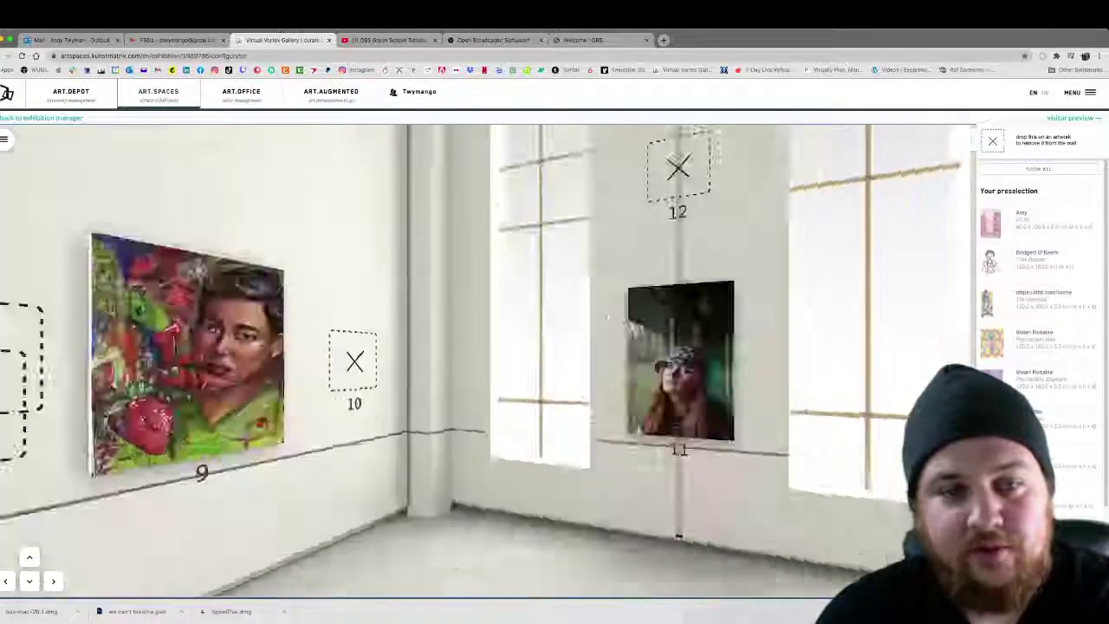
Step: Return to the pink artwork at place 17 and examine the neon "Ripper King" picture at place 16 up close and from a distance
key("Left")
key("Up")
key("Right")
left_click(483, 433)
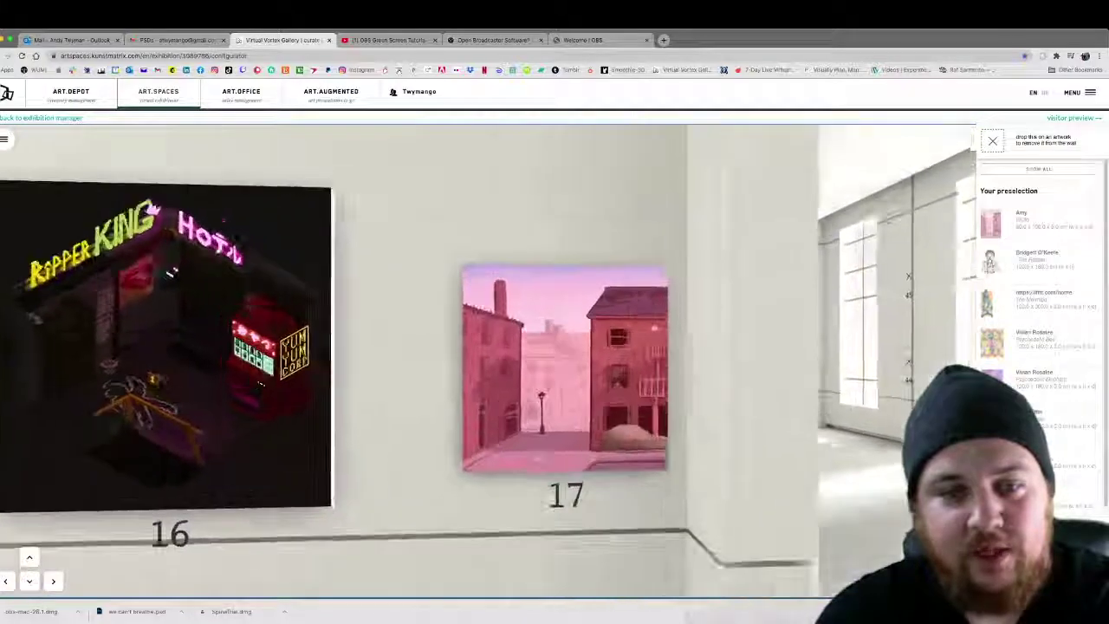
key("Right")
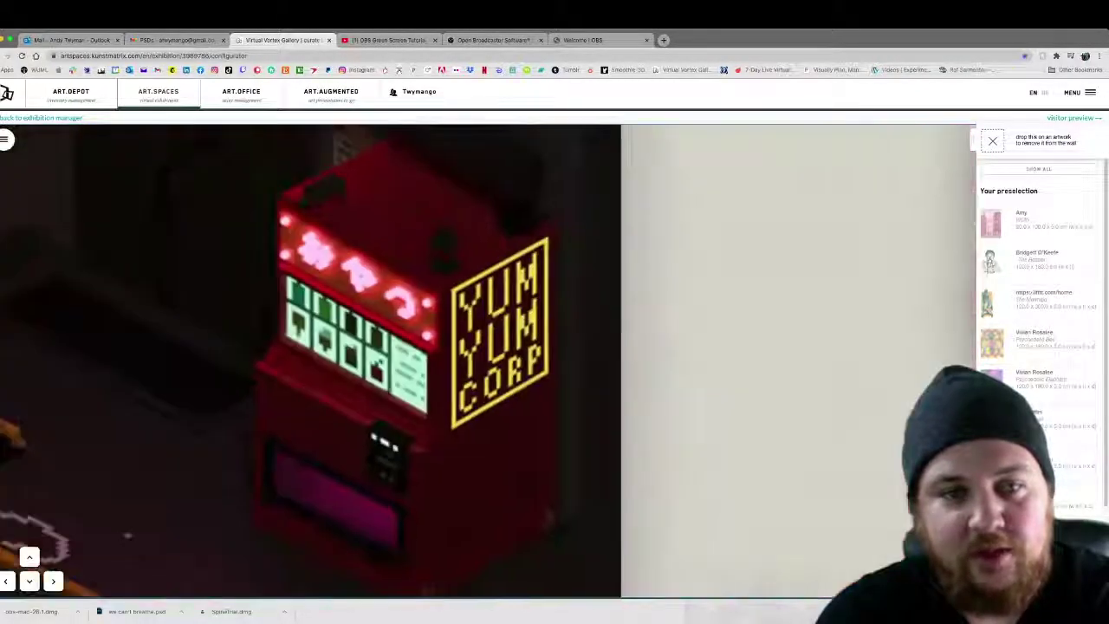
key("Down")
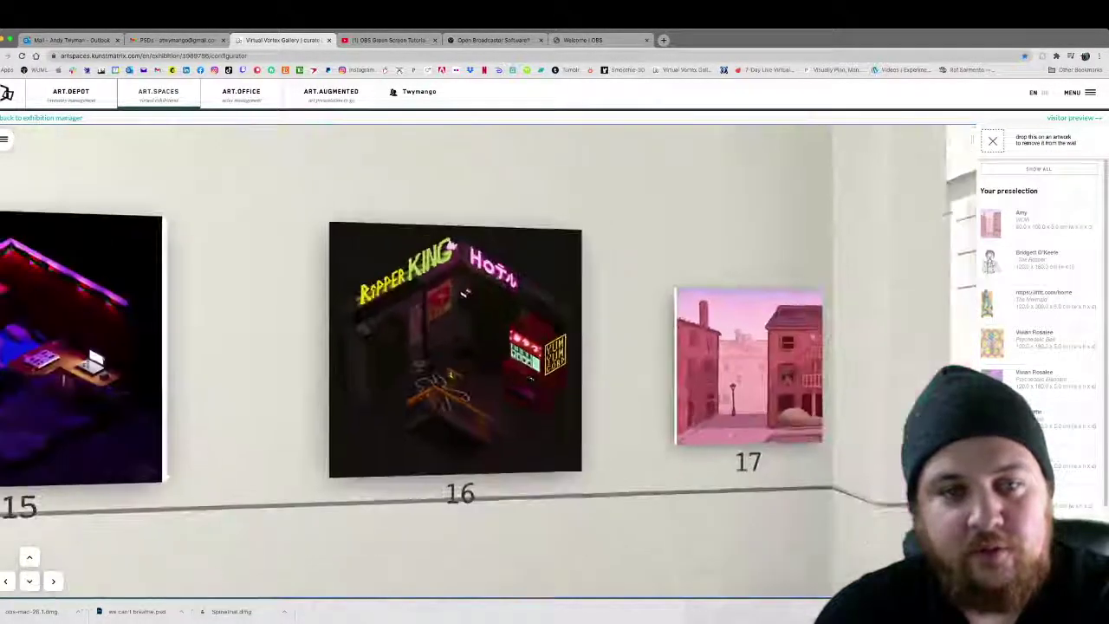
key("Up")
key("Right")
key("Left")
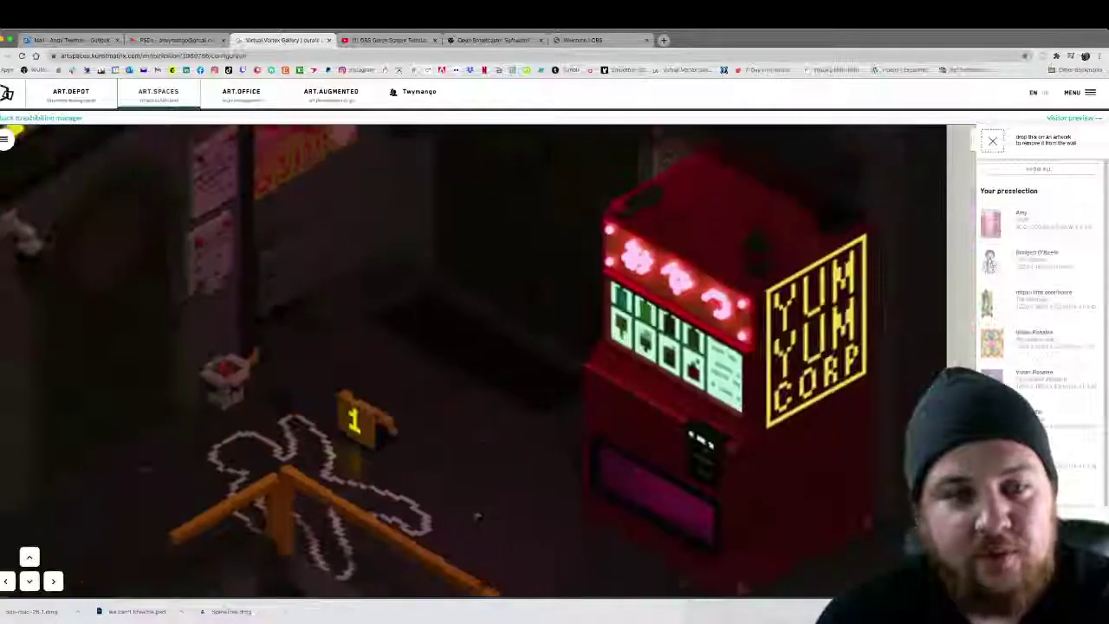
key("Left")
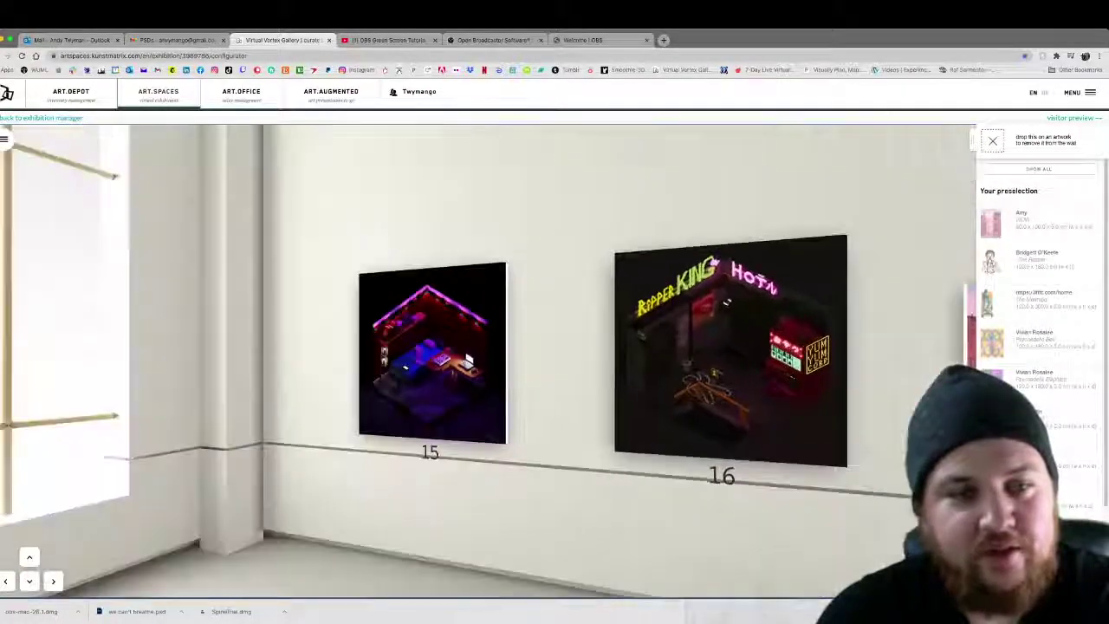